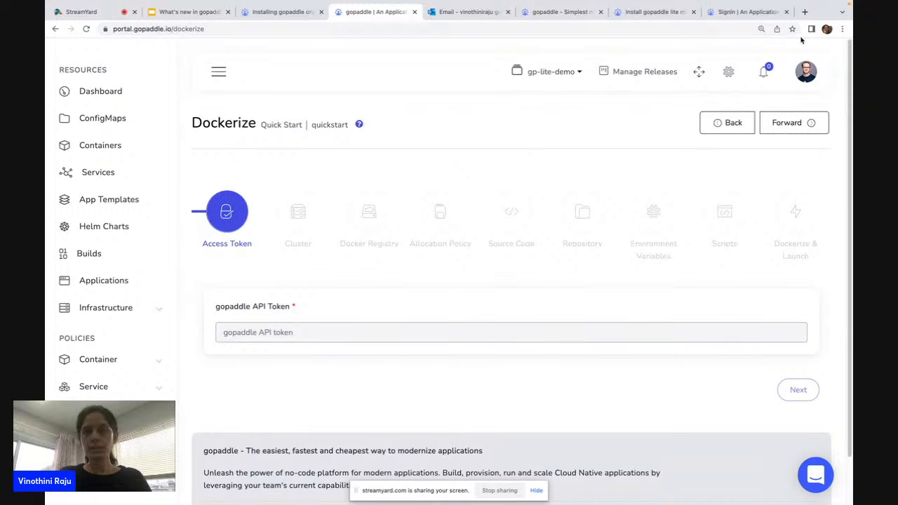
Sign out of the portal and log back in with the demo account's e-mail and password.
click(809, 74)
click(784, 175)
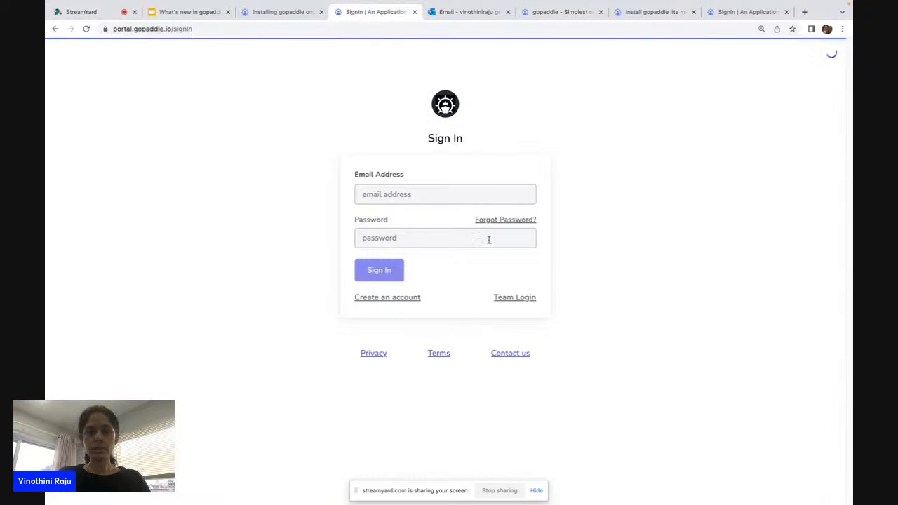
click(472, 193)
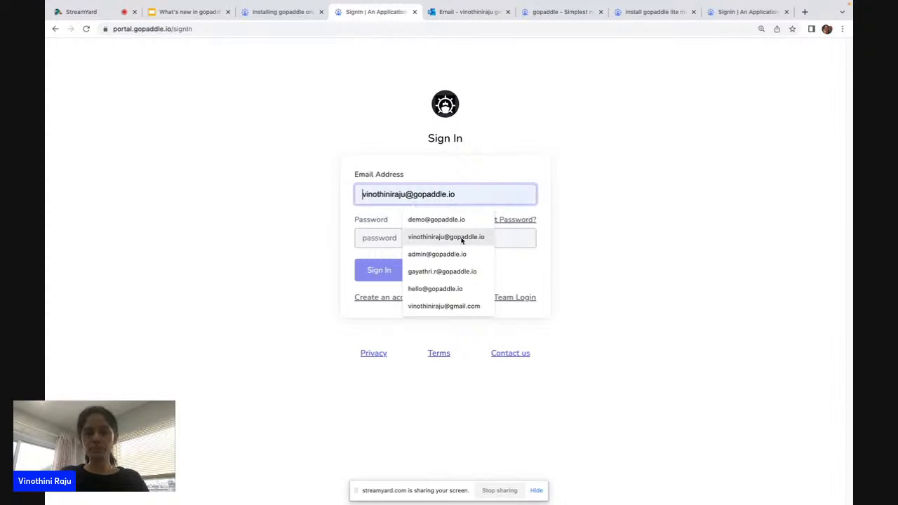
click(456, 219)
click(452, 234)
text(••••••••••)
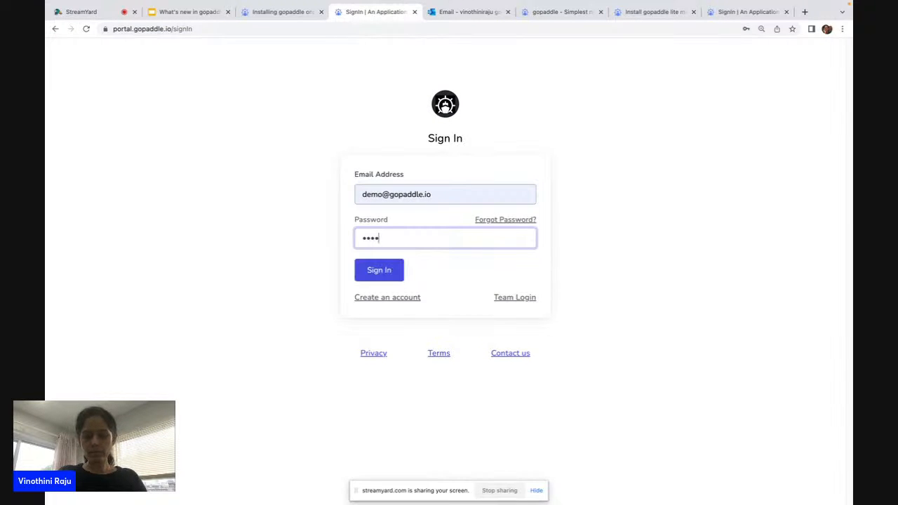
key(Return)
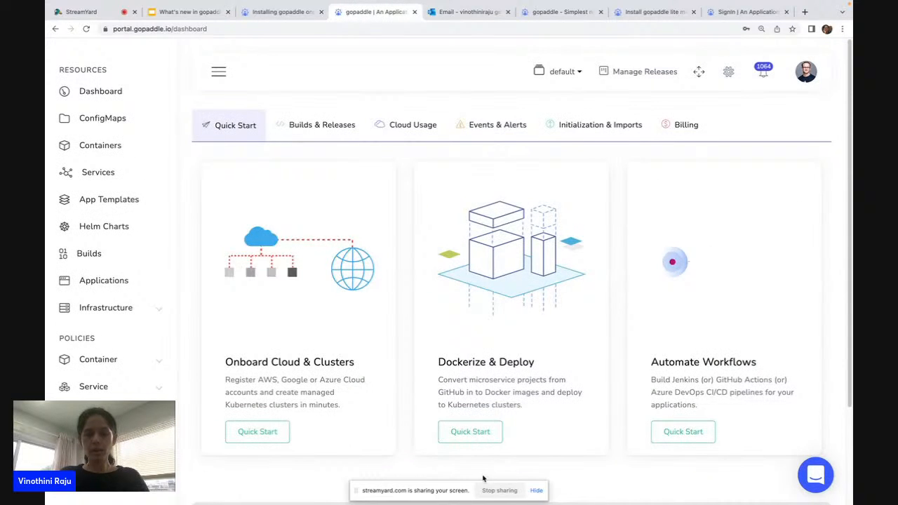
Start the Dockerize & Deploy wizard and check its Cluster choices in the default namespace.
click(469, 431)
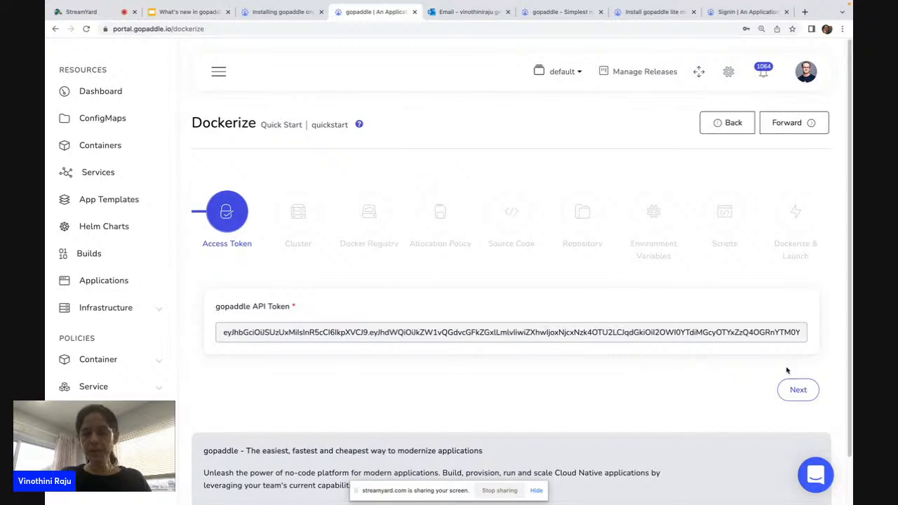
click(797, 389)
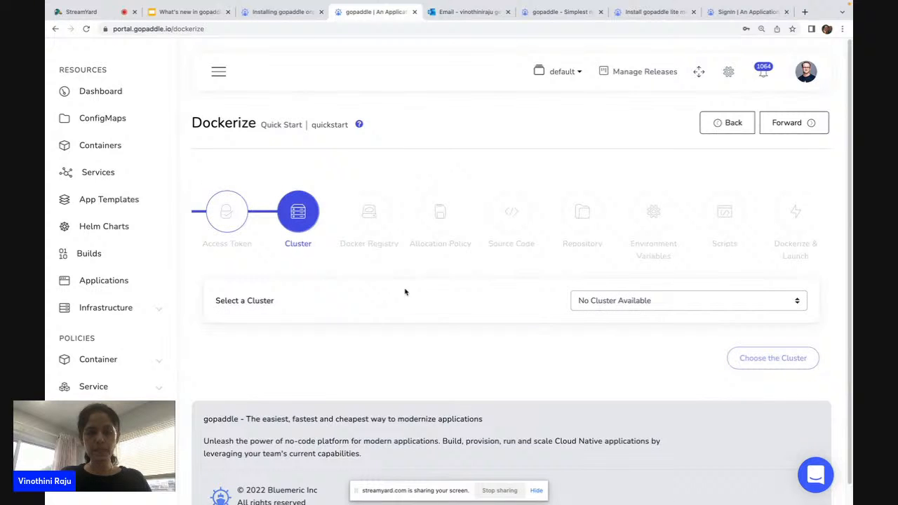
click(622, 301)
click(610, 145)
Switch to the gp-lite-demo namespace and rerun the Dockerize wizard to its empty Cluster step.
click(569, 73)
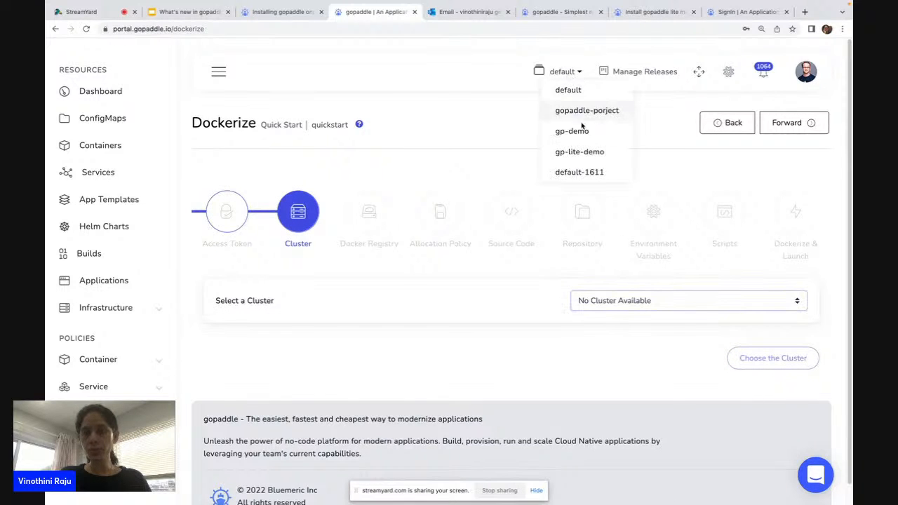
click(593, 152)
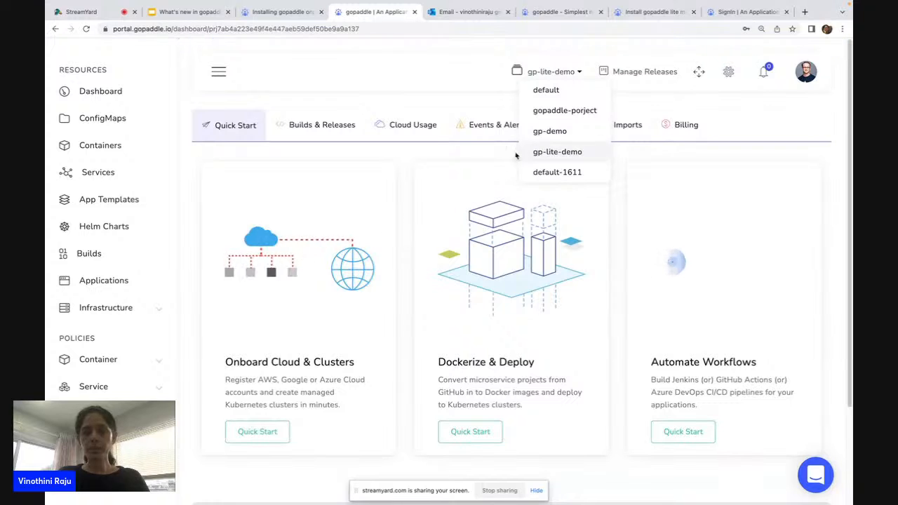
click(493, 432)
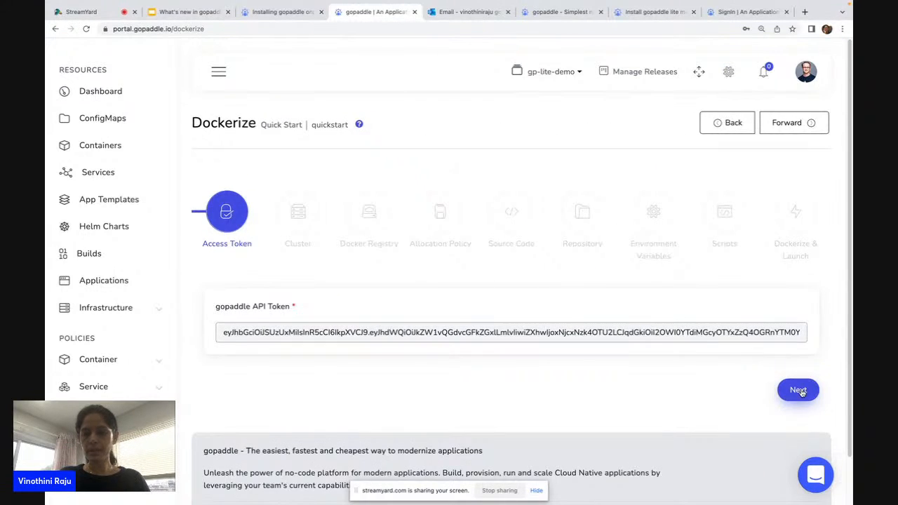
click(797, 389)
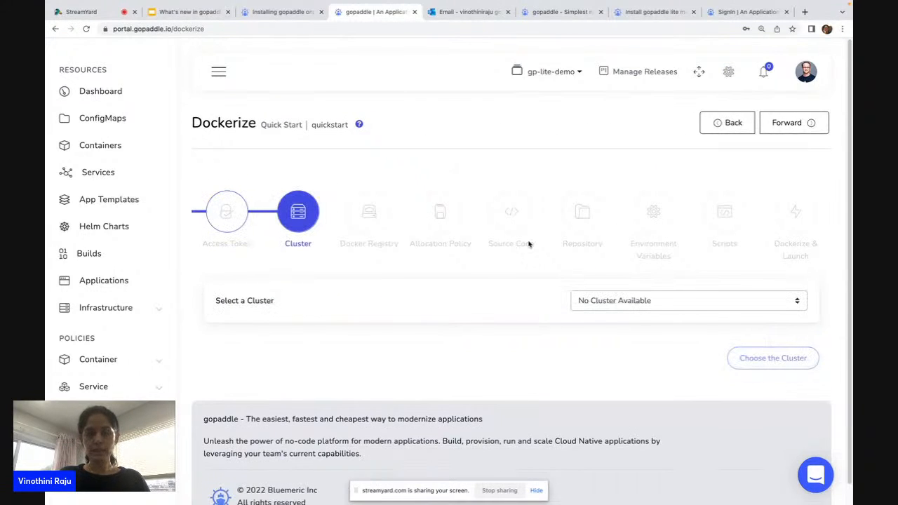
click(568, 72)
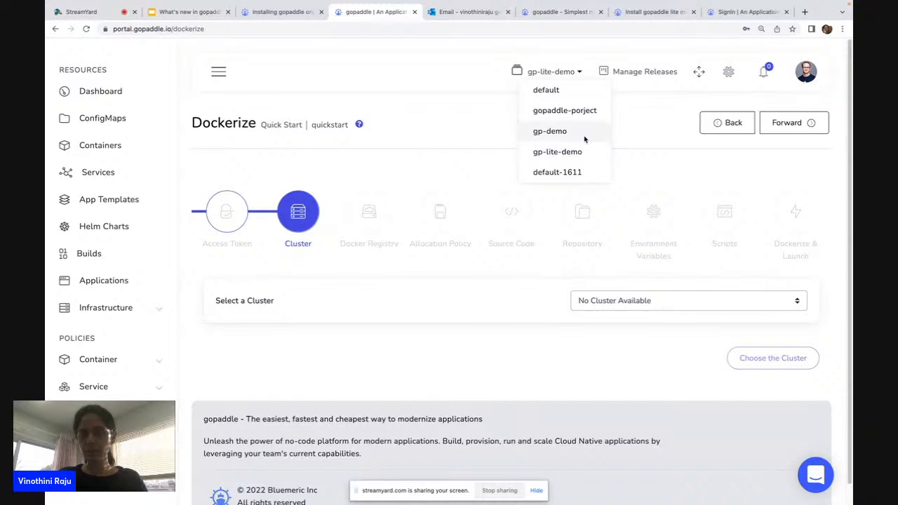
click(676, 298)
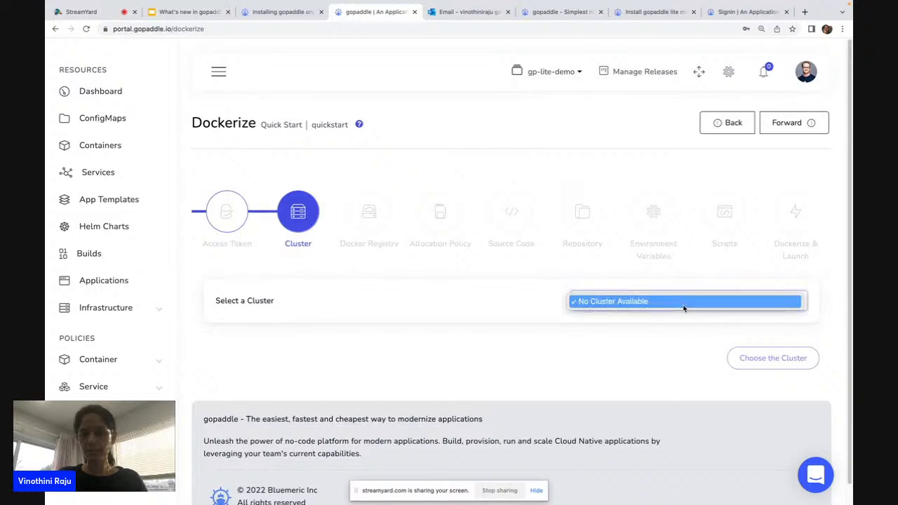
click(517, 334)
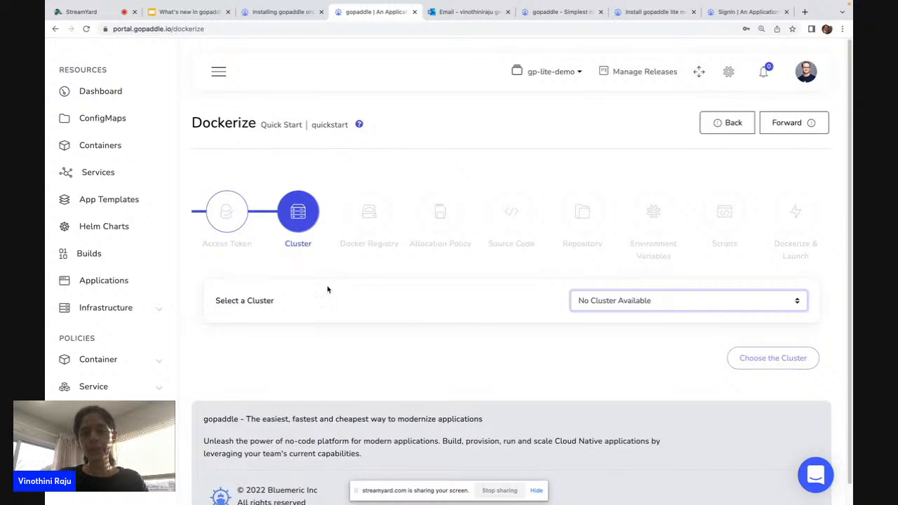
Present the 'What's new in gopaddle v4.2.5' slides full screen, then exit the slideshow.
click(178, 14)
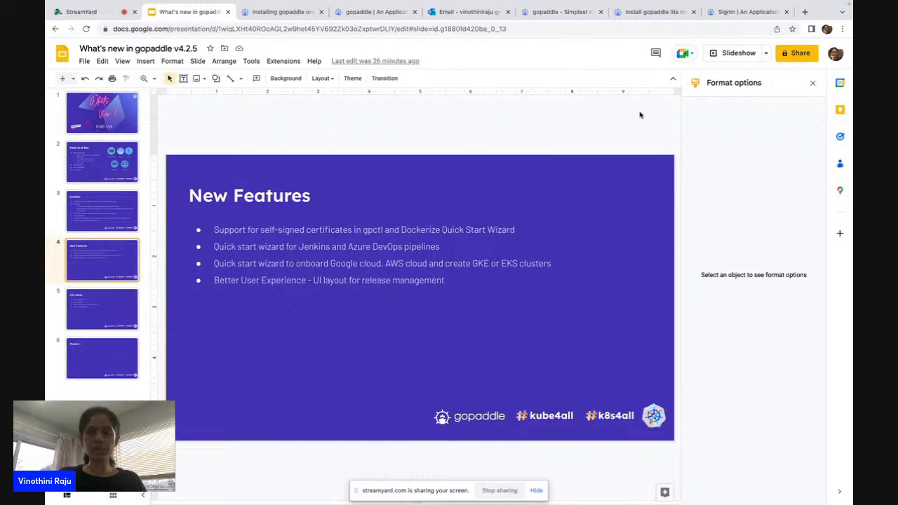
click(731, 54)
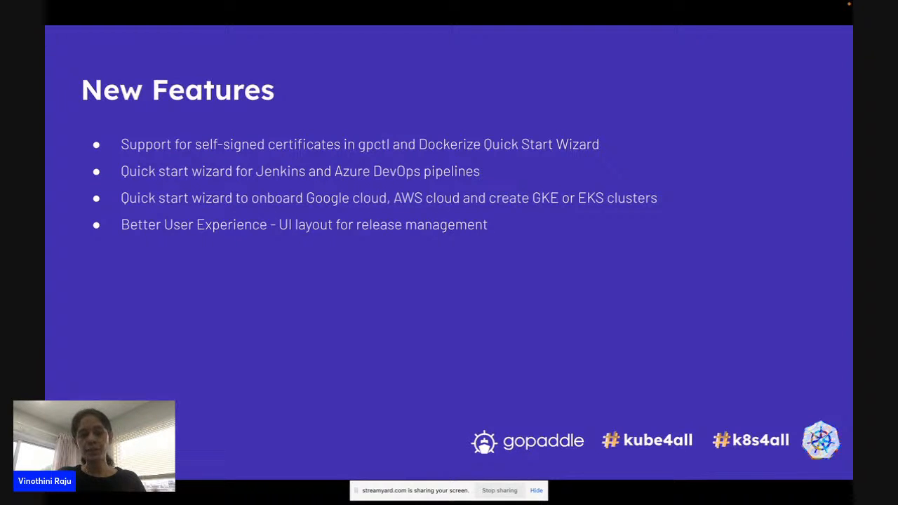
key(Escape)
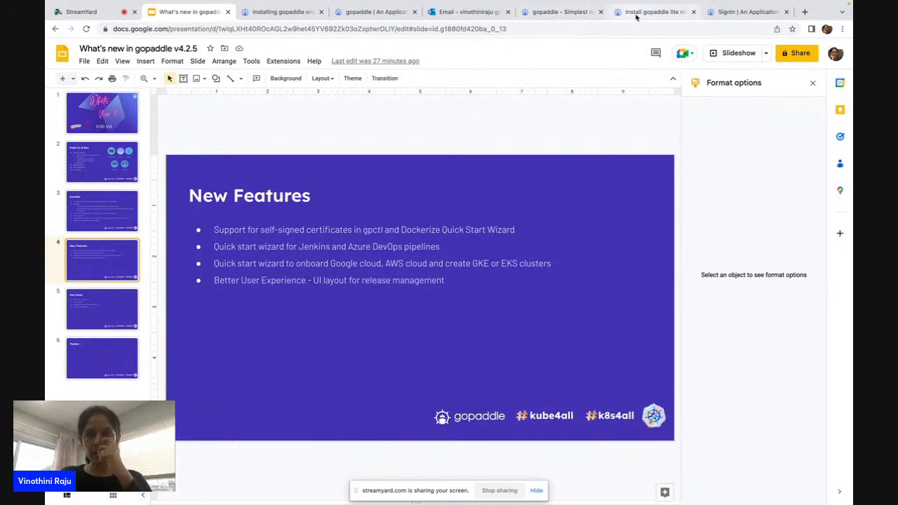
Pass through the gopaddle website and lite install help tabs back to the portal dashboard.
click(557, 13)
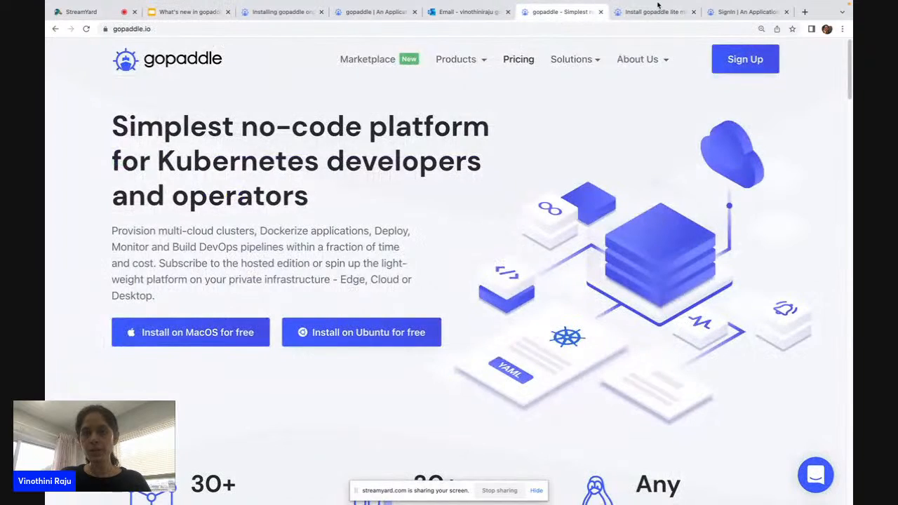
click(657, 8)
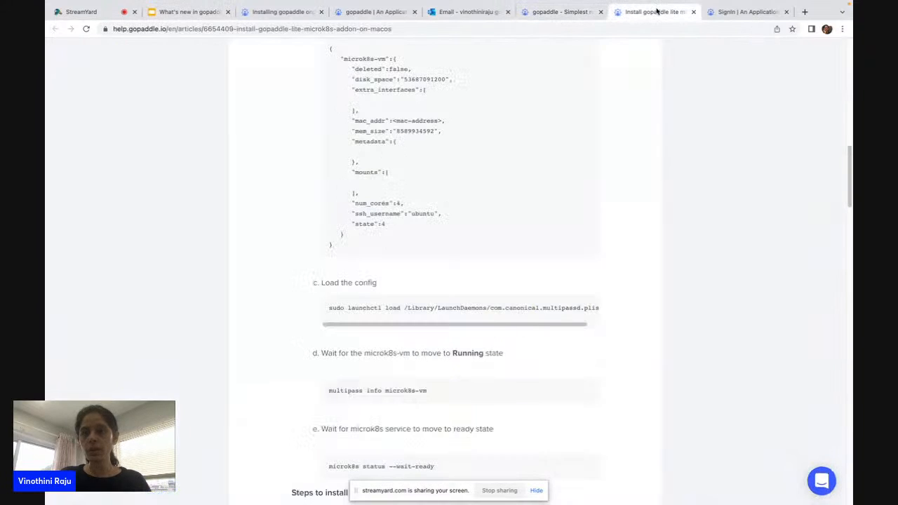
click(358, 14)
click(110, 88)
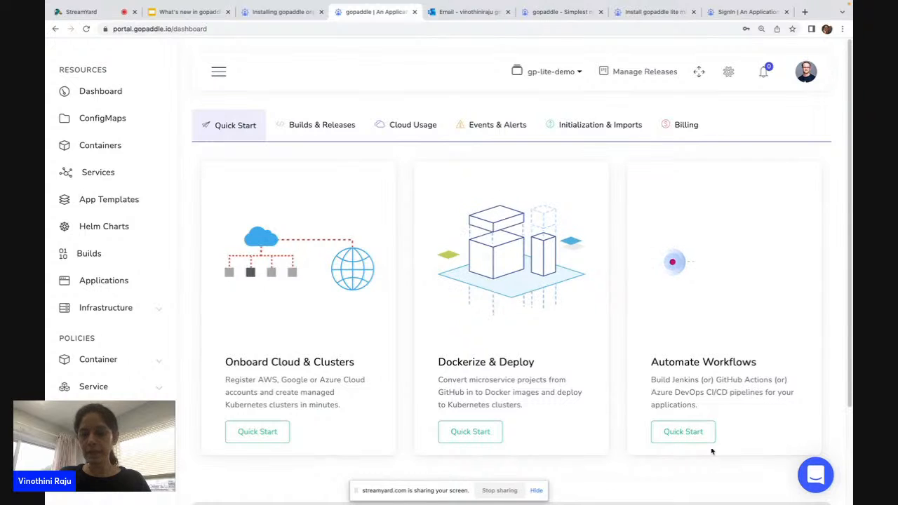
Run the Automate Workflows wizard to its Application step, then return to the New Features slide.
click(682, 431)
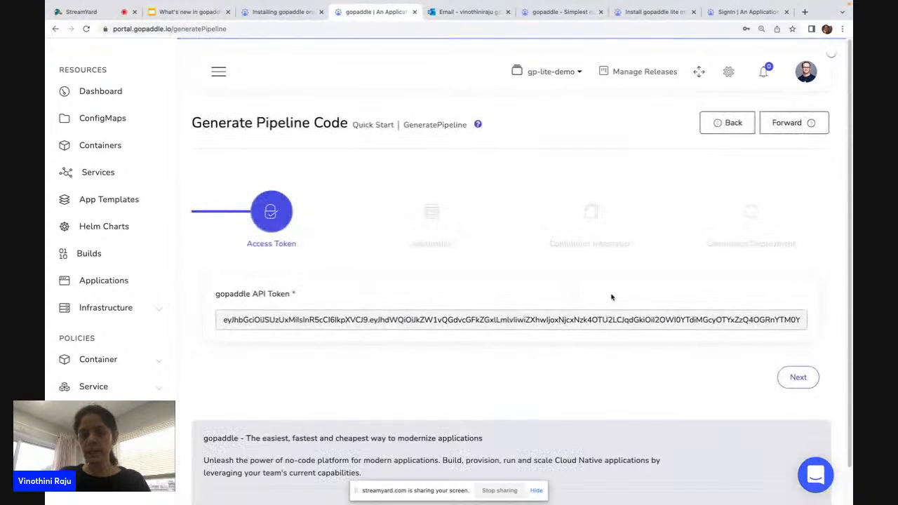
click(798, 376)
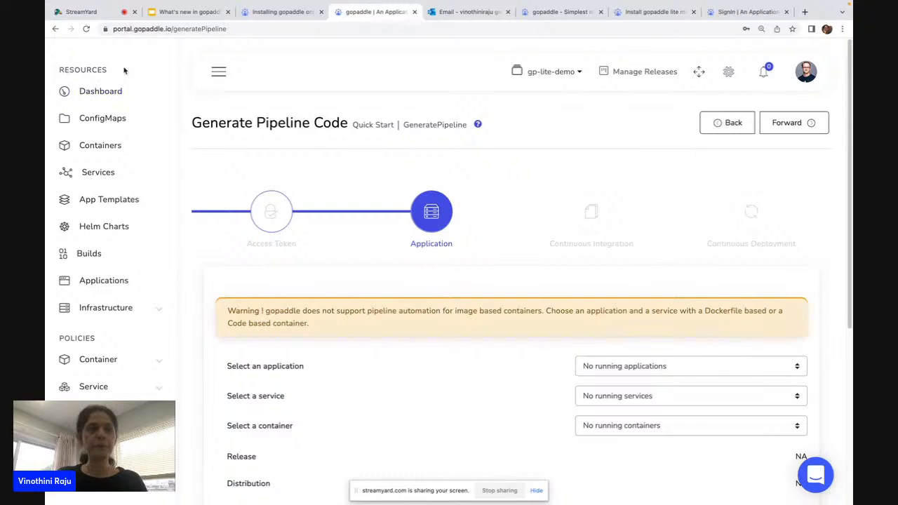
click(191, 12)
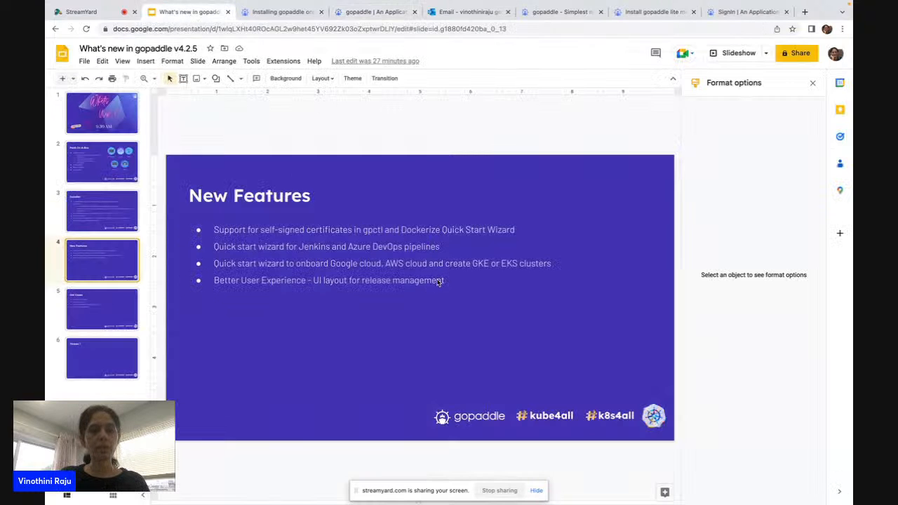
Present the New Features slide full screen again, then return to the gopaddle portal.
click(289, 320)
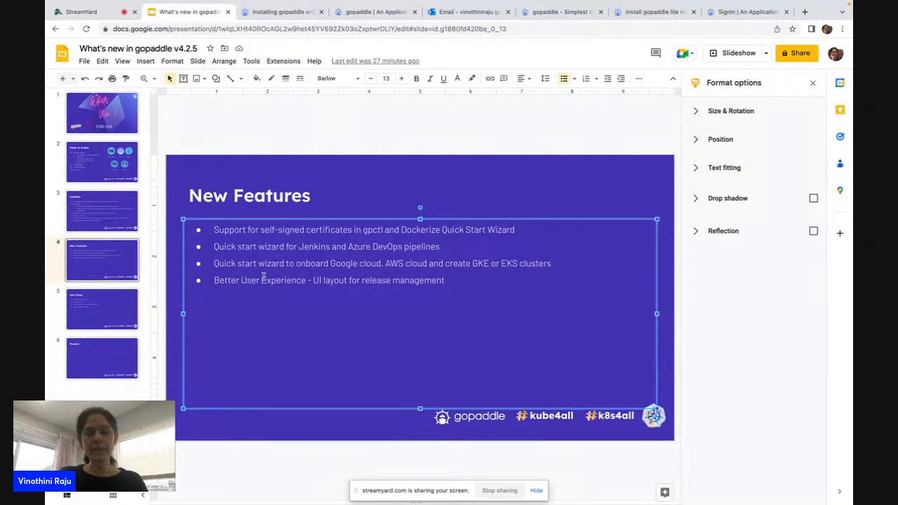
click(730, 53)
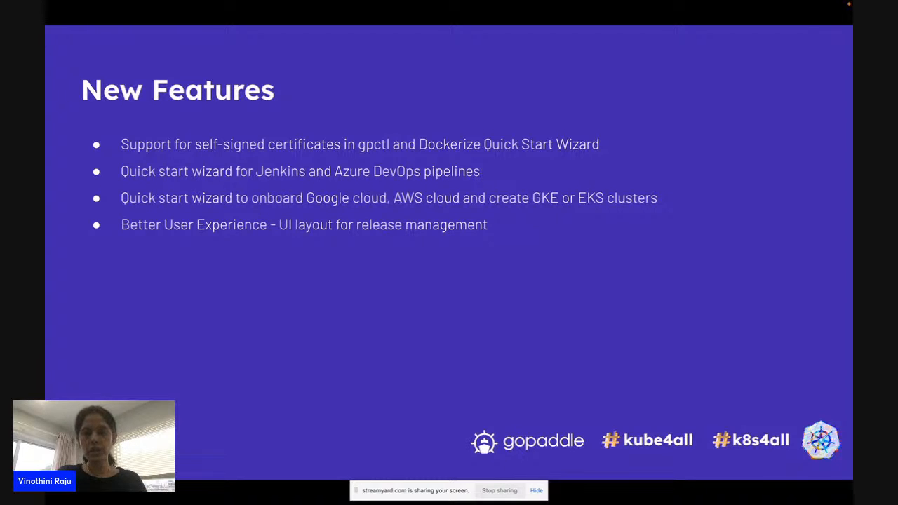
key(Escape)
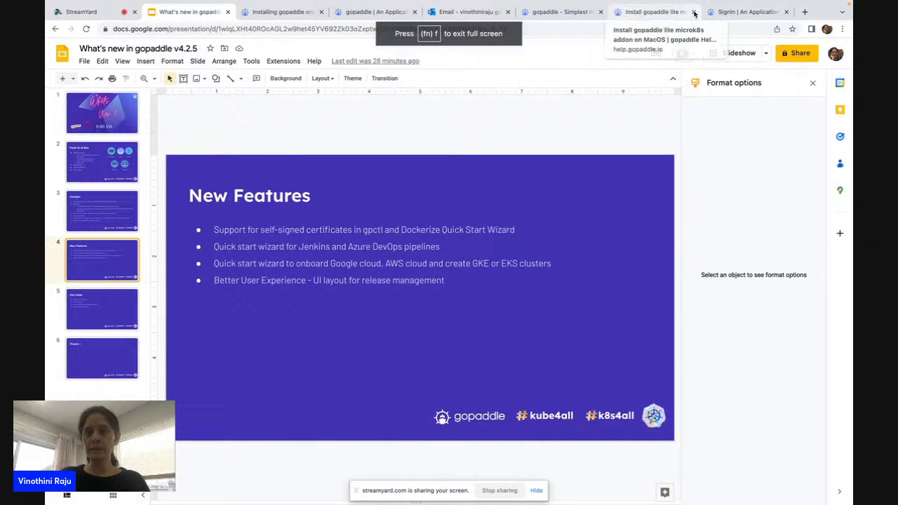
click(365, 16)
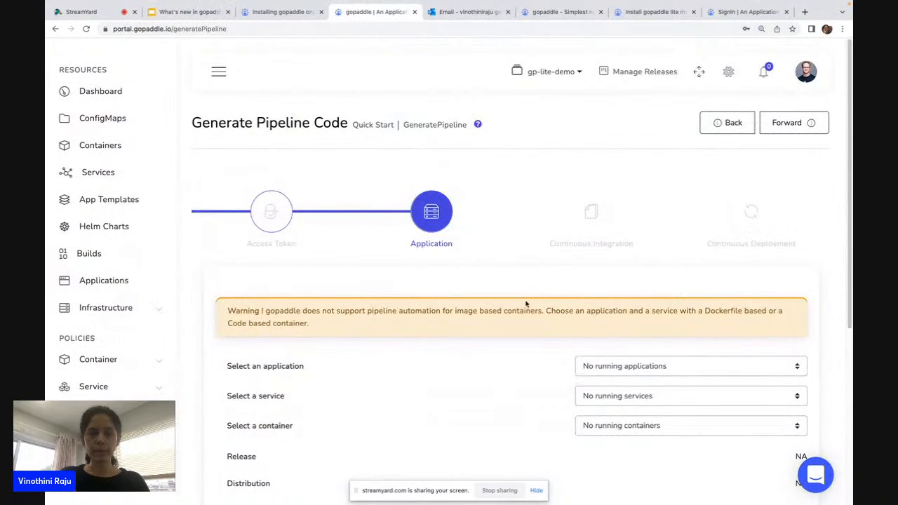
Start Onboard Cloud & Clusters and advance to the AWS Cloud Account step in us-east-1.
click(100, 93)
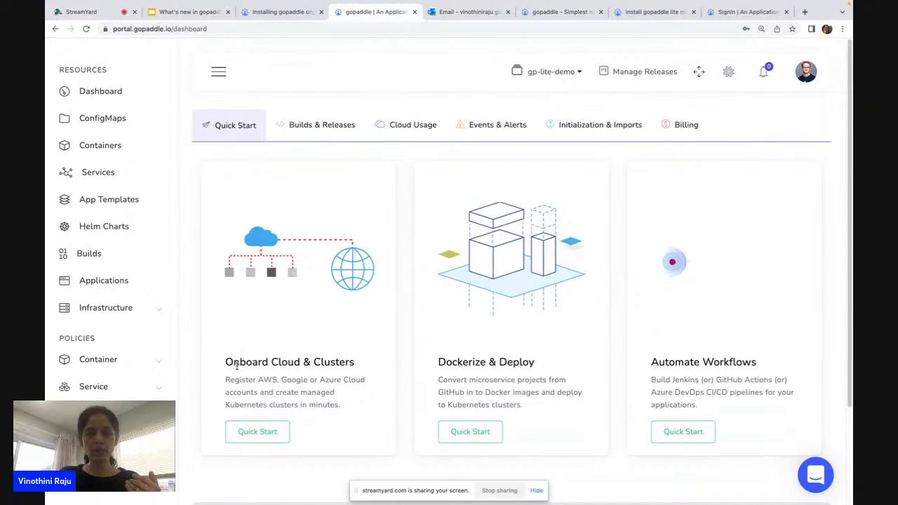
click(274, 430)
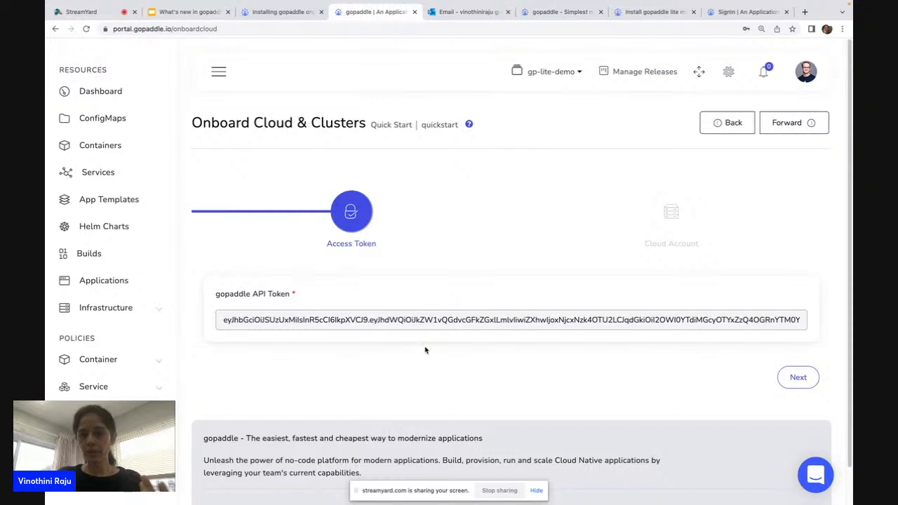
click(808, 379)
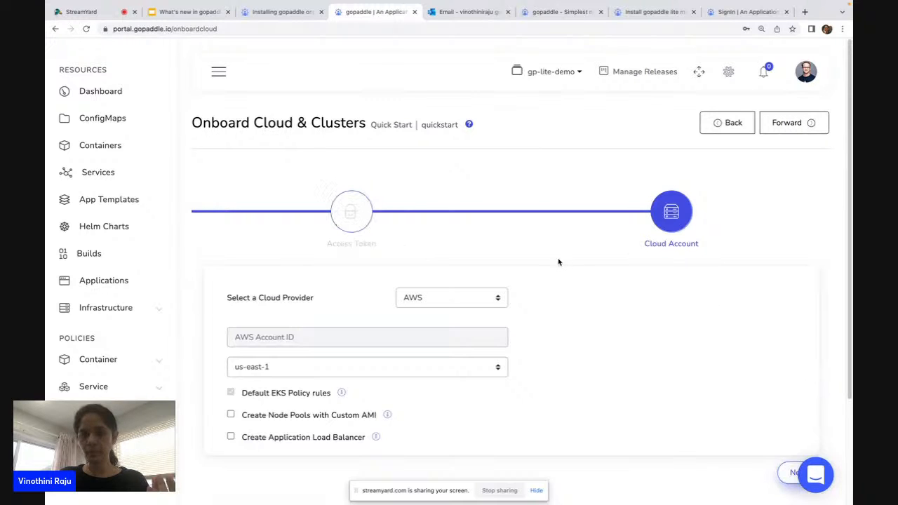
click(334, 333)
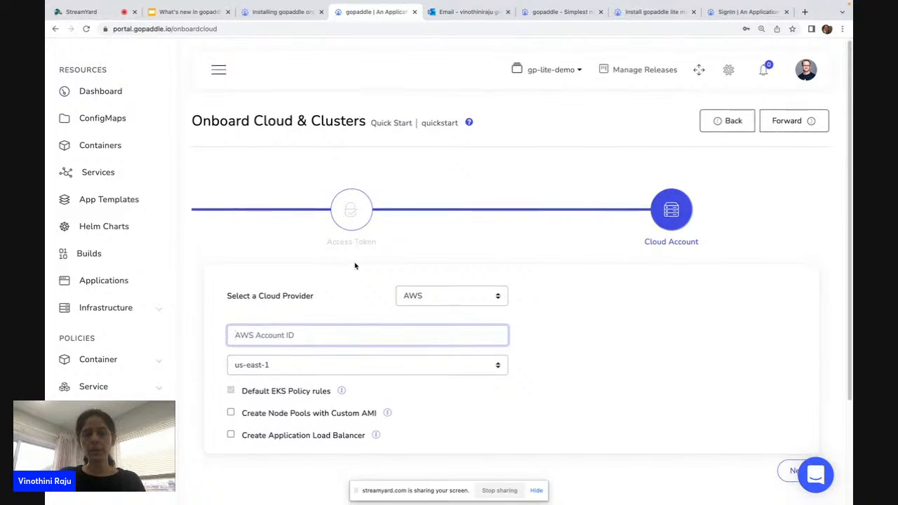
scroll(355, 266, down, 2)
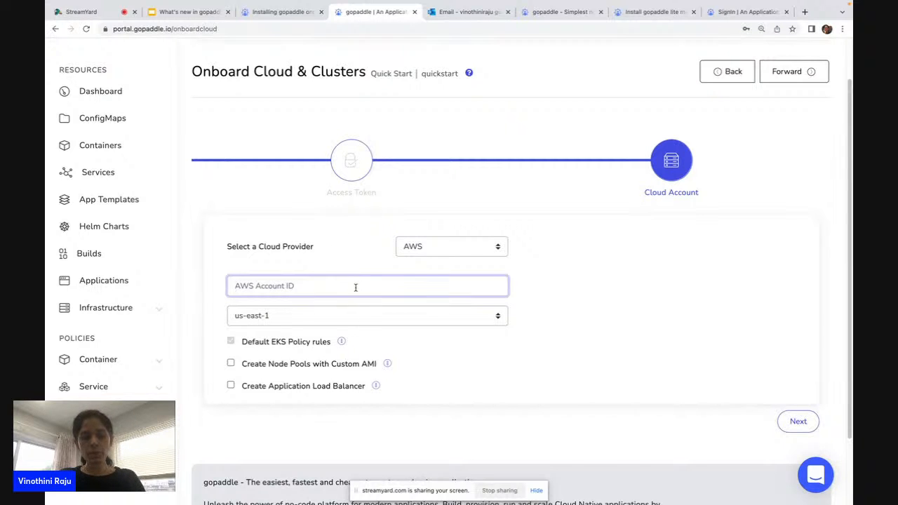
Enter AWS account ID 1234, read the prerequisite curl script, and open the default EKS policy rules.
text(1234)
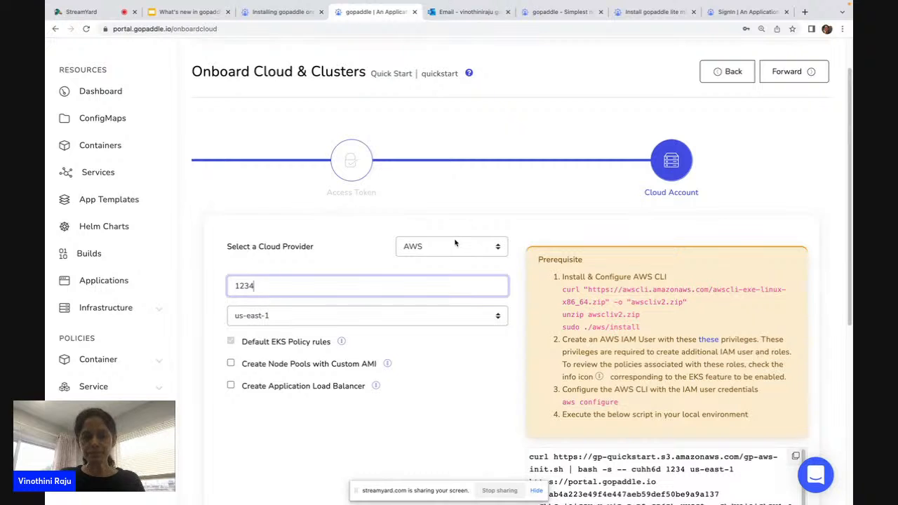
scroll(491, 368, down, 1)
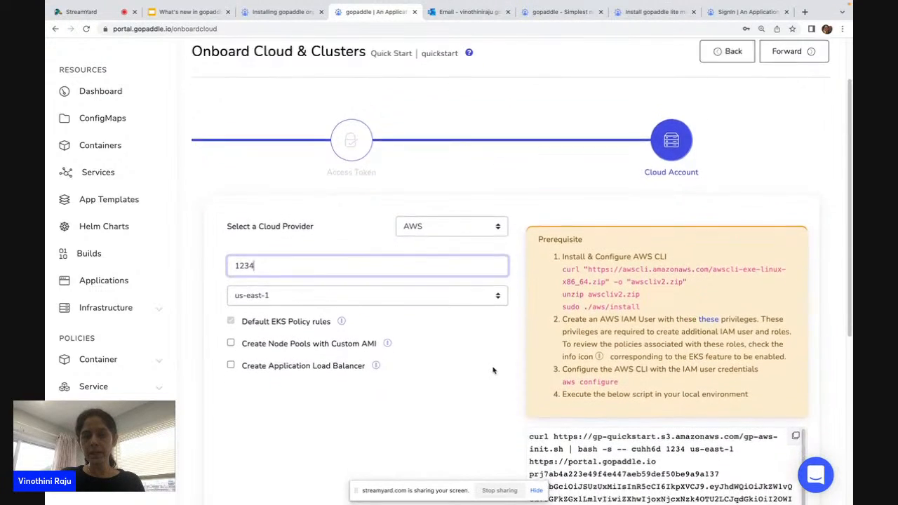
scroll(493, 370, down, 5)
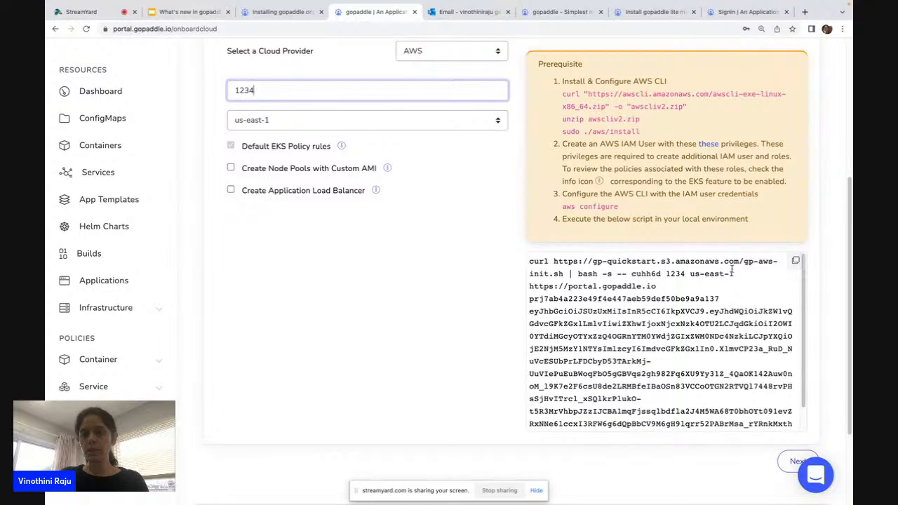
scroll(734, 293, down, 1)
scroll(734, 292, down, 1)
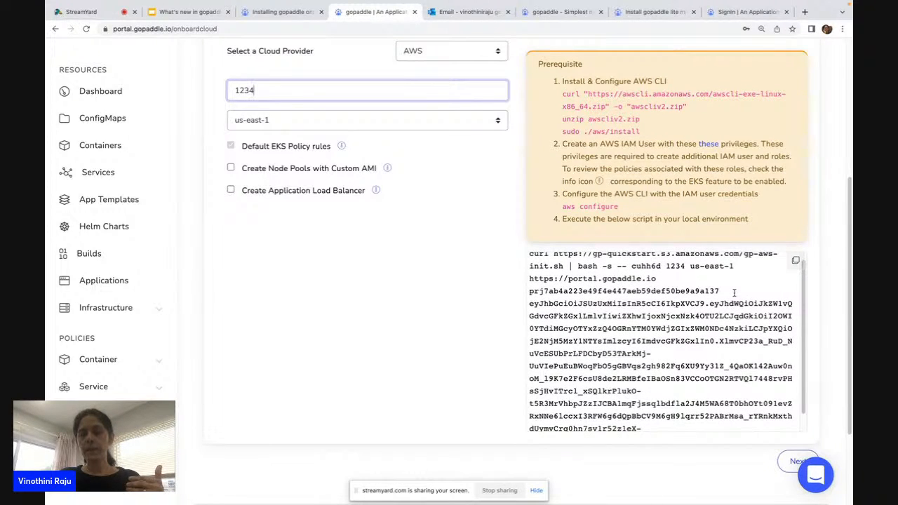
click(342, 145)
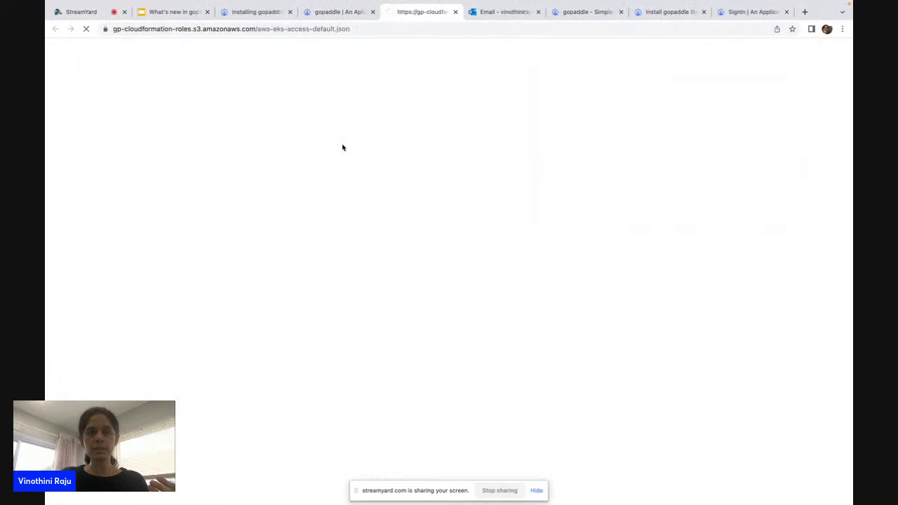
Leave the EKS policy JSON tab and return to the gopaddle onboarding form.
click(328, 13)
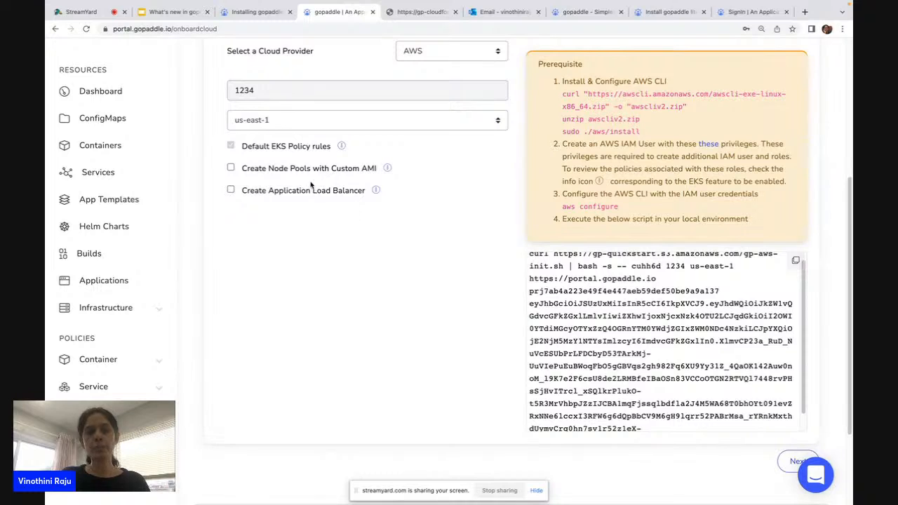
Enable Custom AMI node pools and an Application Load Balancer, then view the Cloud Accounts list.
click(230, 169)
click(231, 190)
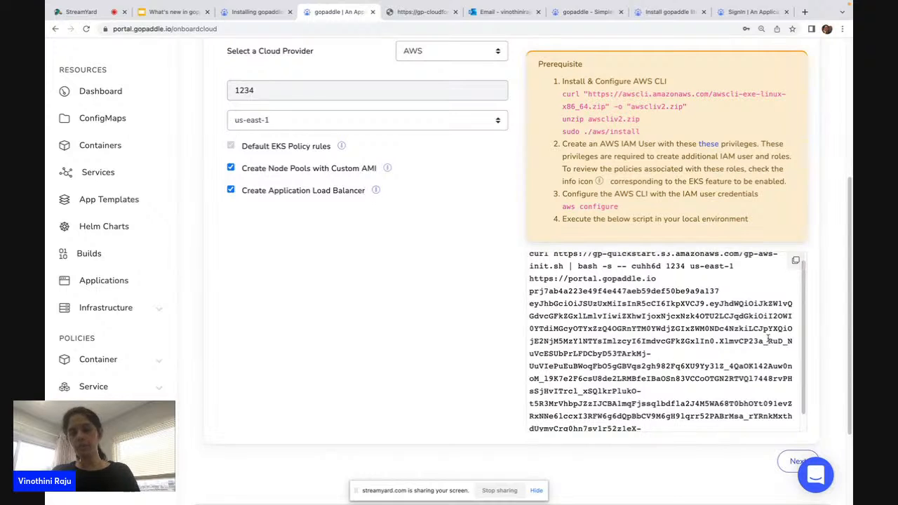
scroll(718, 316, down, 1)
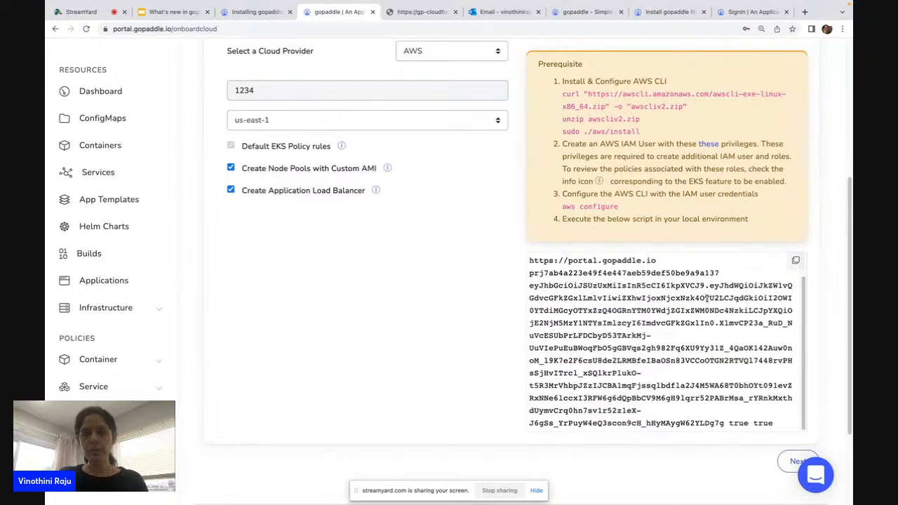
scroll(704, 302, up, 2)
scroll(491, 284, up, 4)
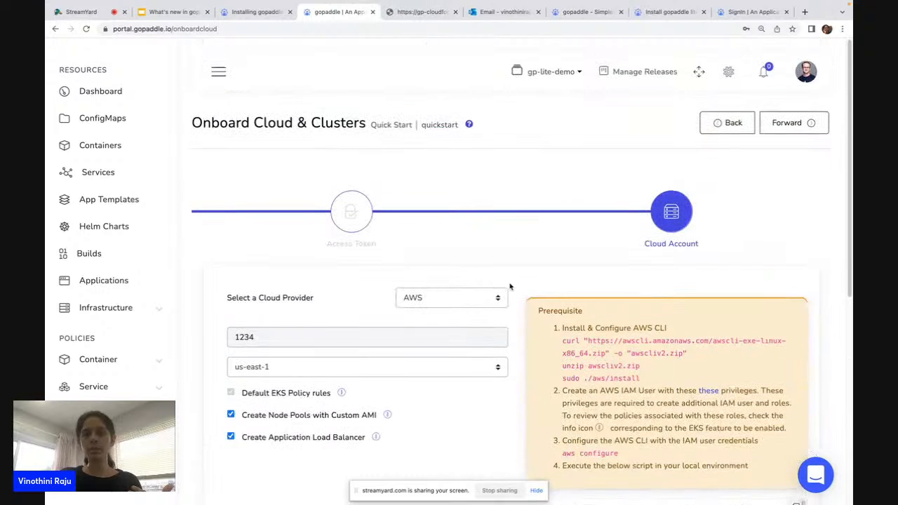
click(728, 77)
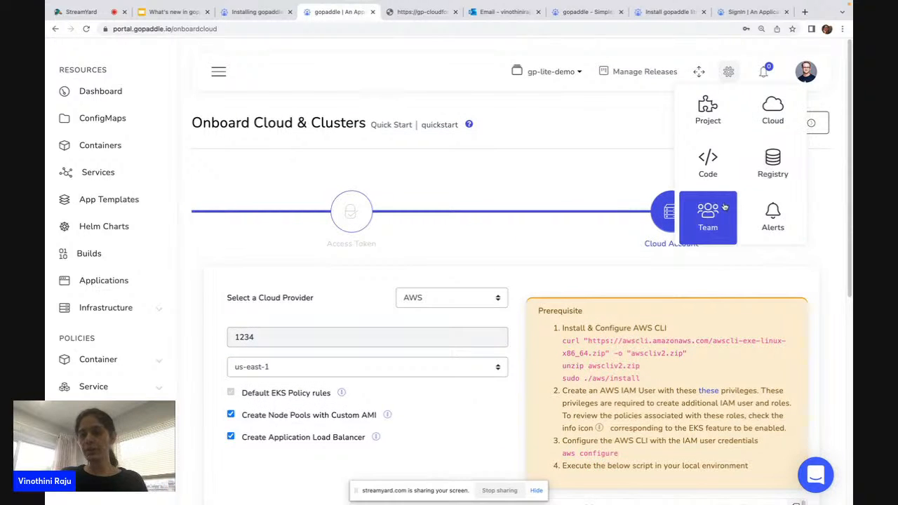
click(772, 110)
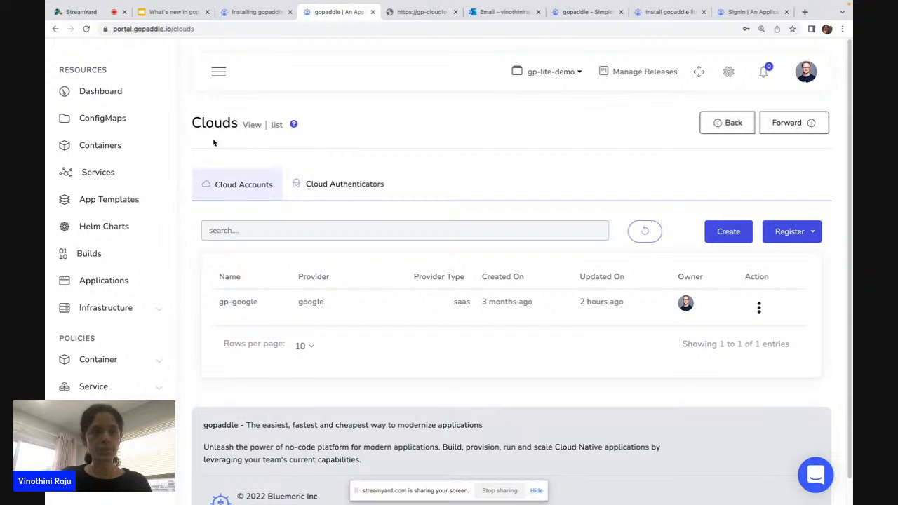
click(162, 14)
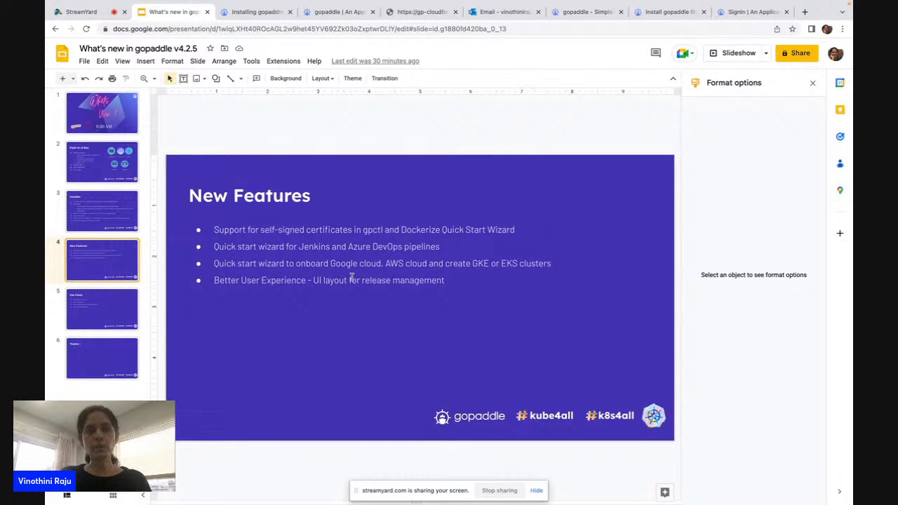
click(337, 14)
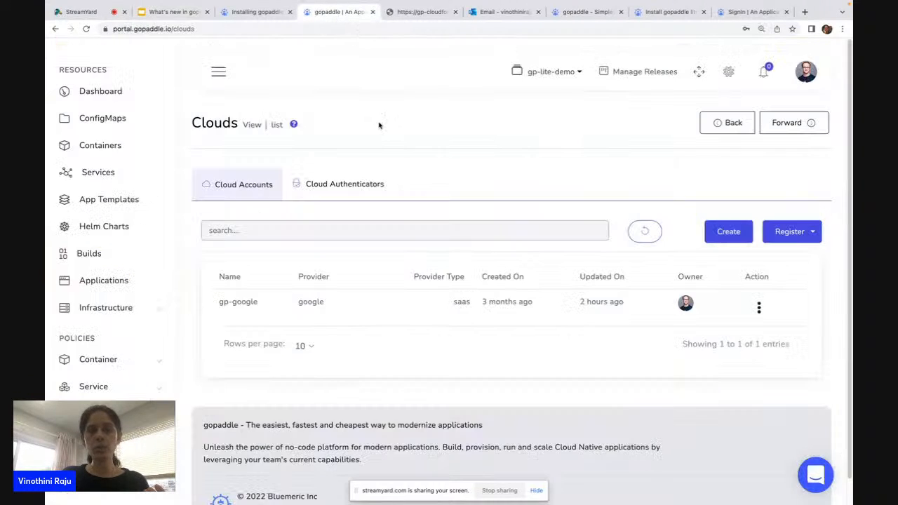
Open the marketplace-a5gv4h release and view its repositories.
click(622, 74)
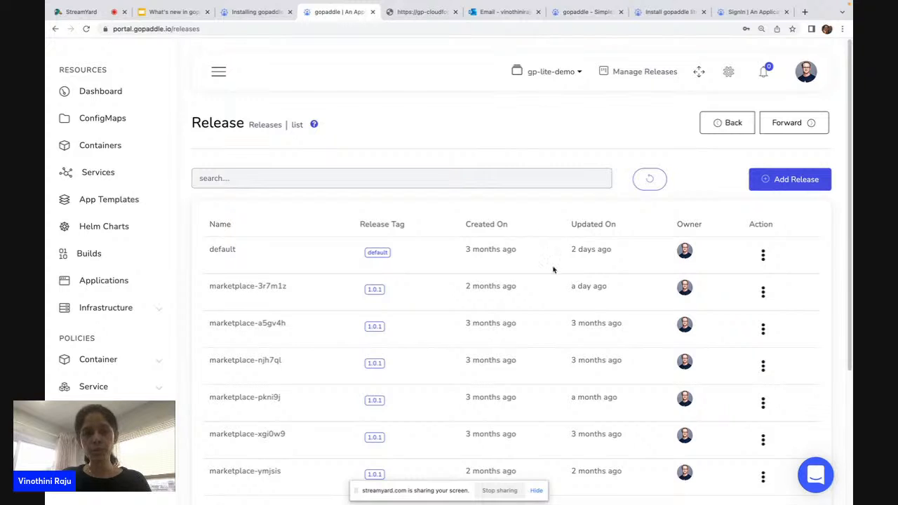
scroll(533, 290, down, 1)
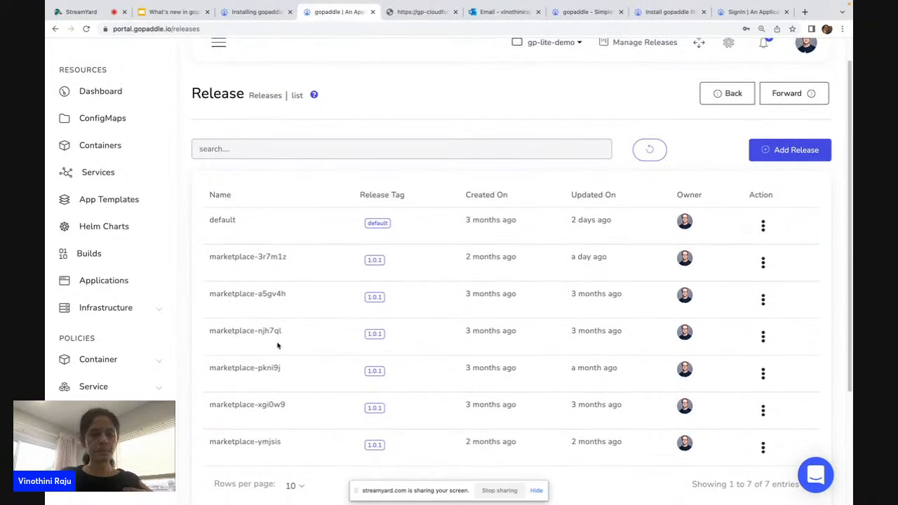
click(225, 295)
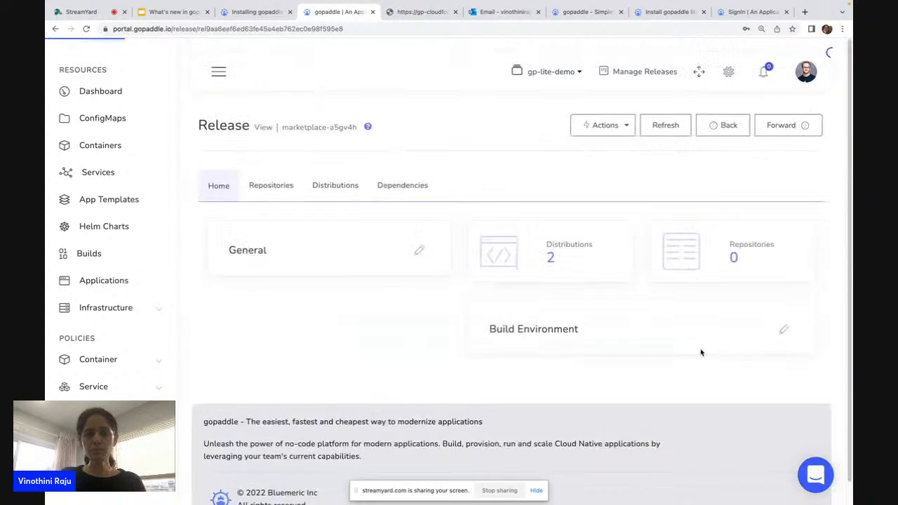
click(266, 186)
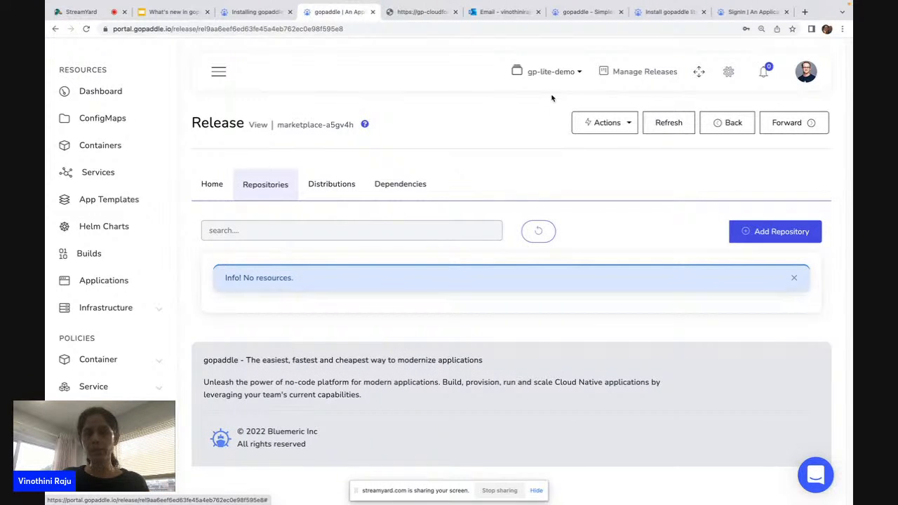
Switch to the gp-demo project to view its applications, then switch back to gp-lite-demo.
click(550, 72)
click(571, 133)
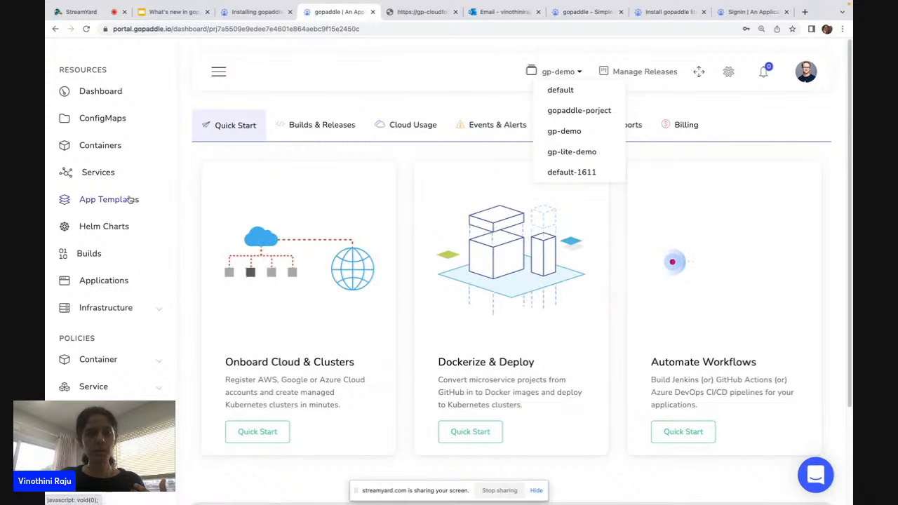
click(98, 280)
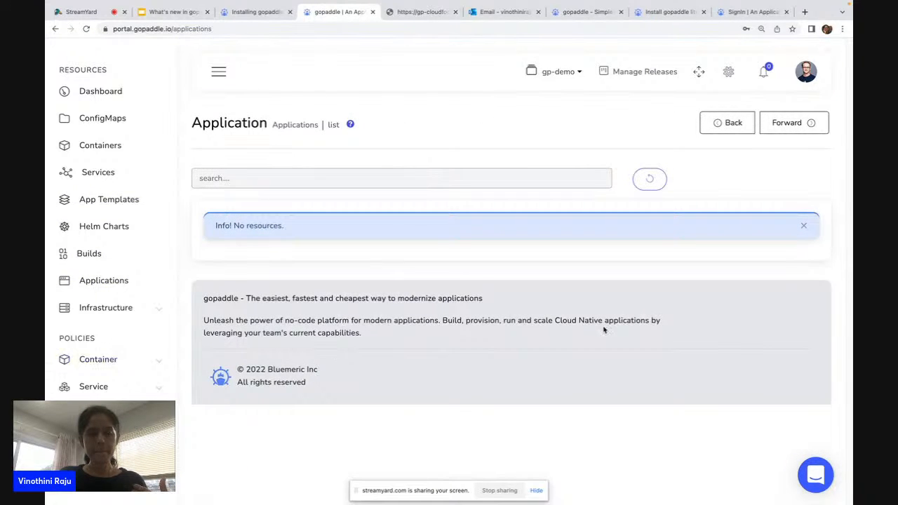
click(568, 73)
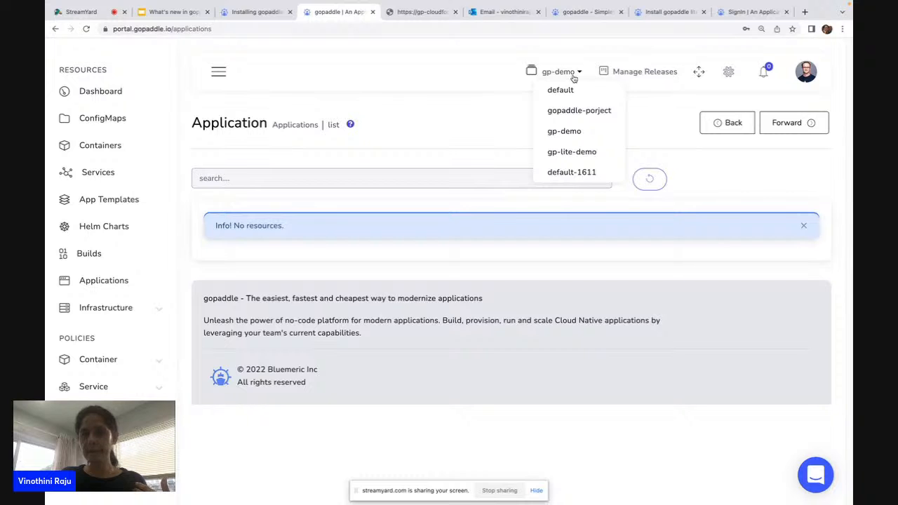
click(572, 152)
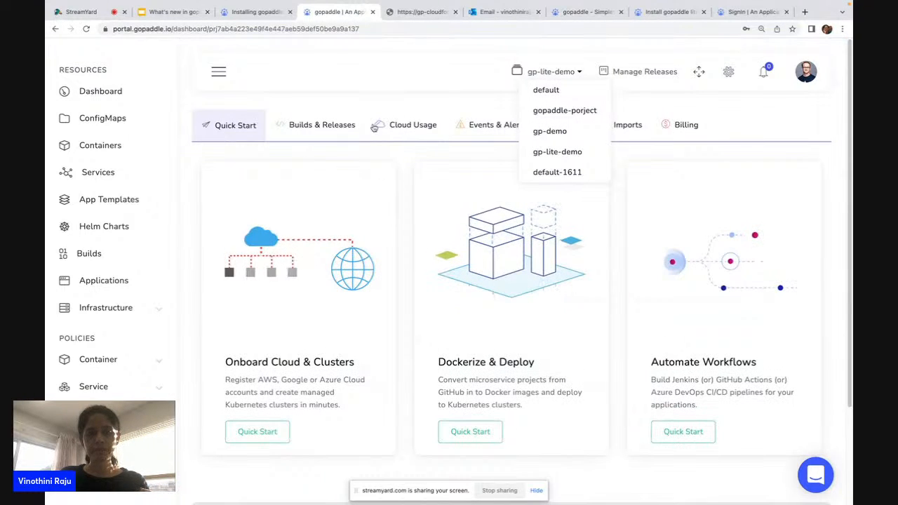
Open the marketplace-ymjsis release, find its repositories empty, and view its distributions.
click(655, 73)
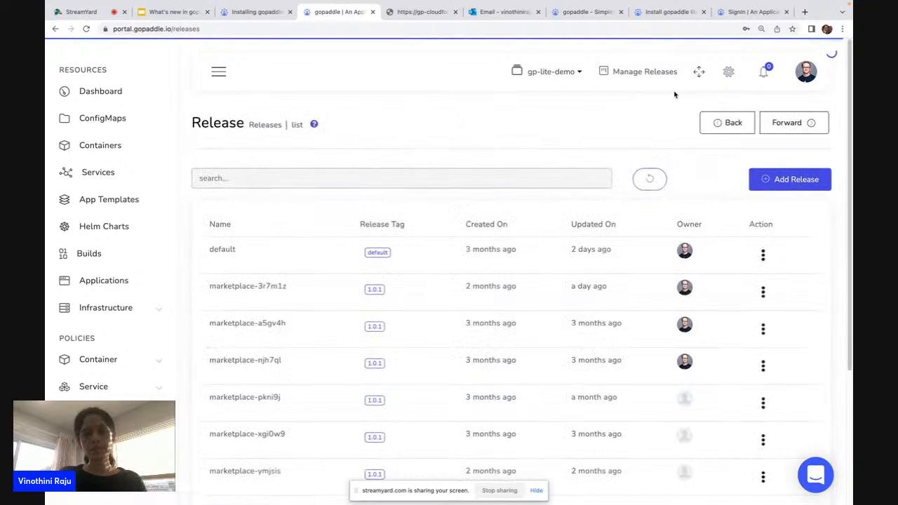
scroll(461, 282, down, 5)
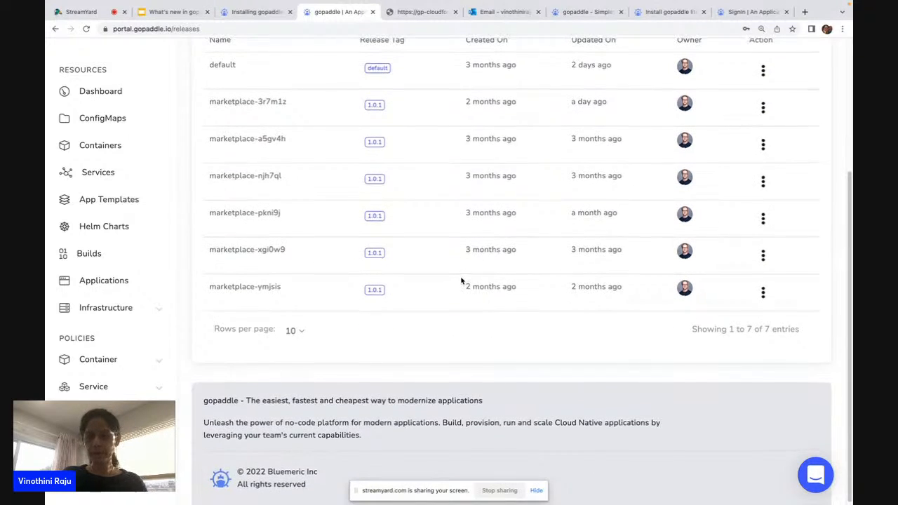
scroll(461, 280, up, 1)
click(260, 314)
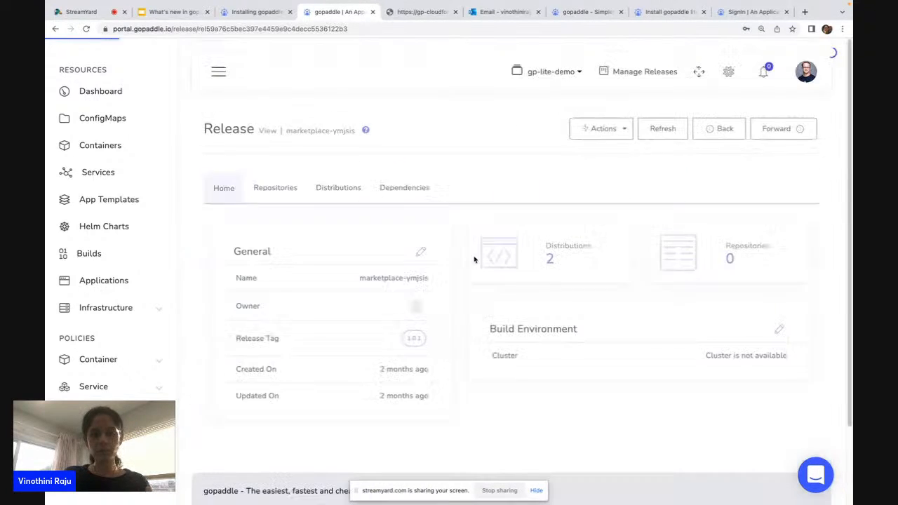
click(264, 195)
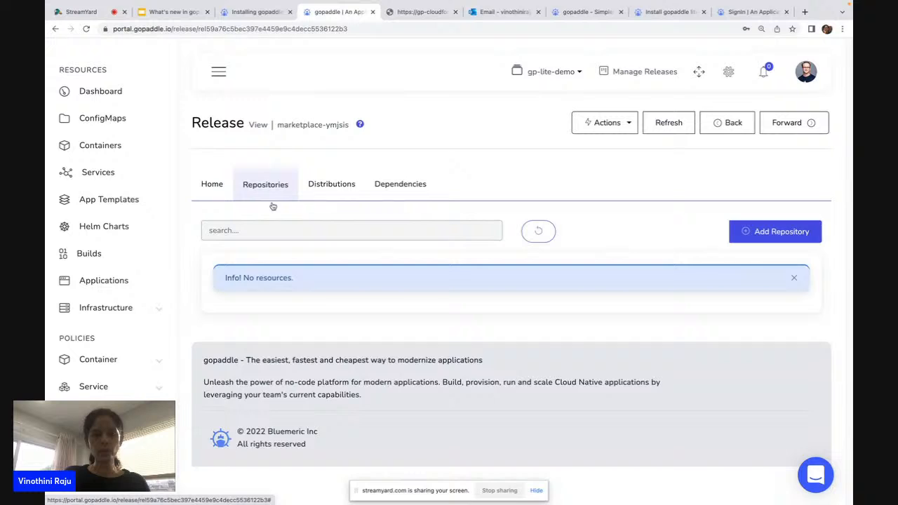
click(331, 191)
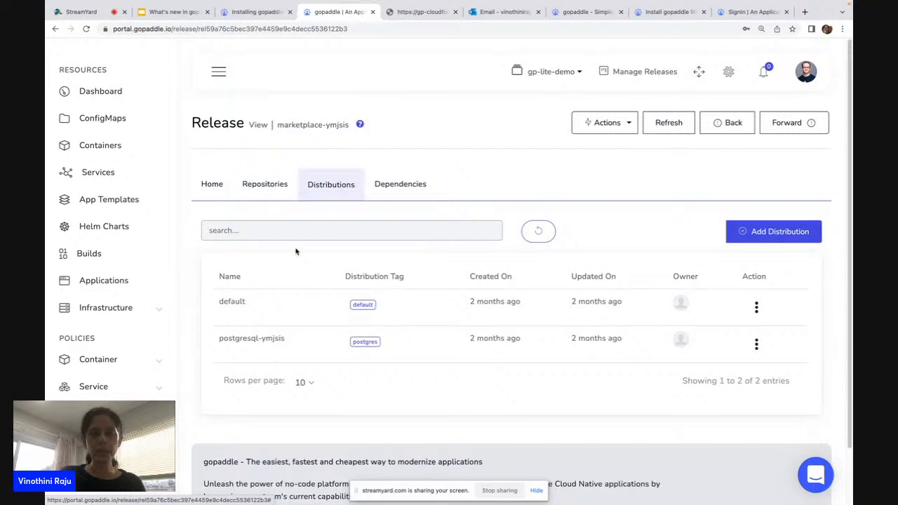
Show the mern-social container's releases and expand the marketplace-pkni9j release.
click(88, 147)
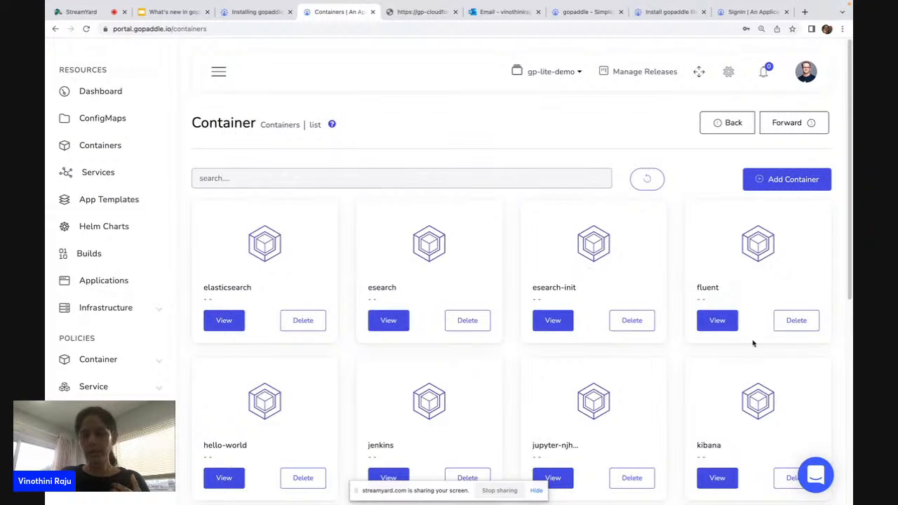
scroll(754, 343, down, 5)
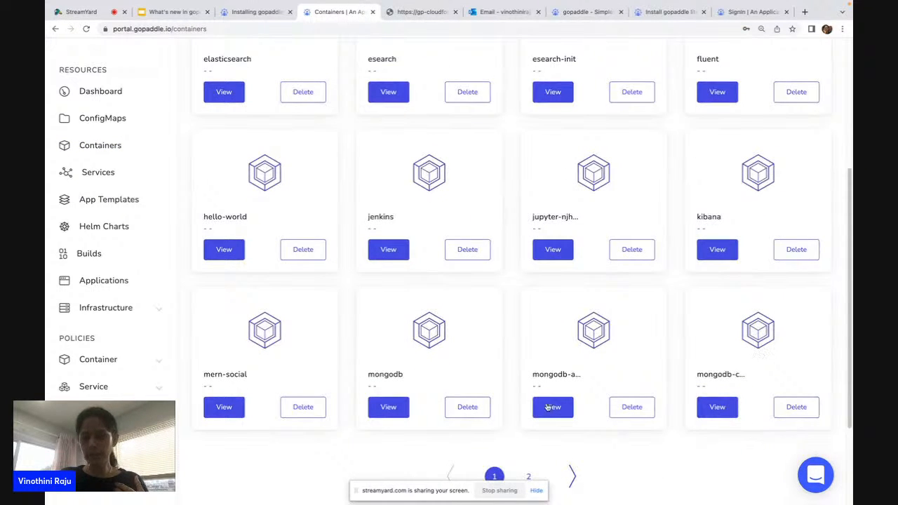
click(224, 407)
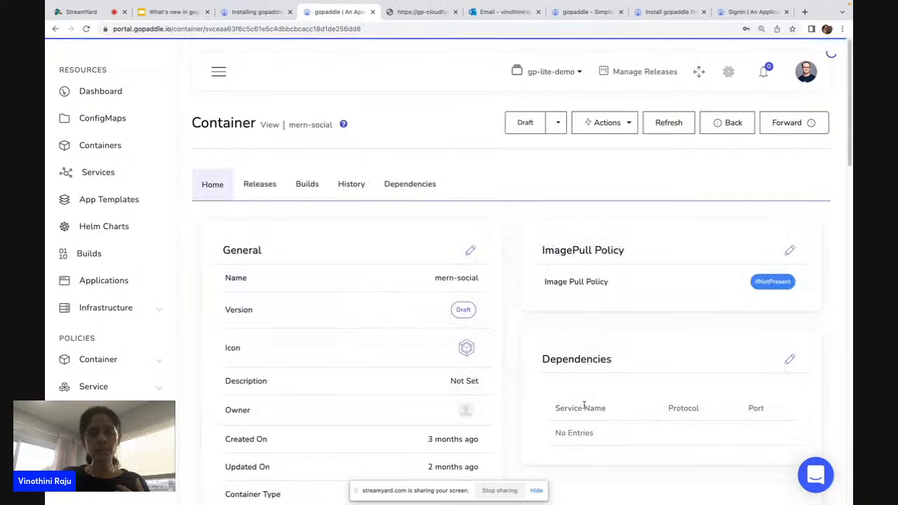
click(269, 188)
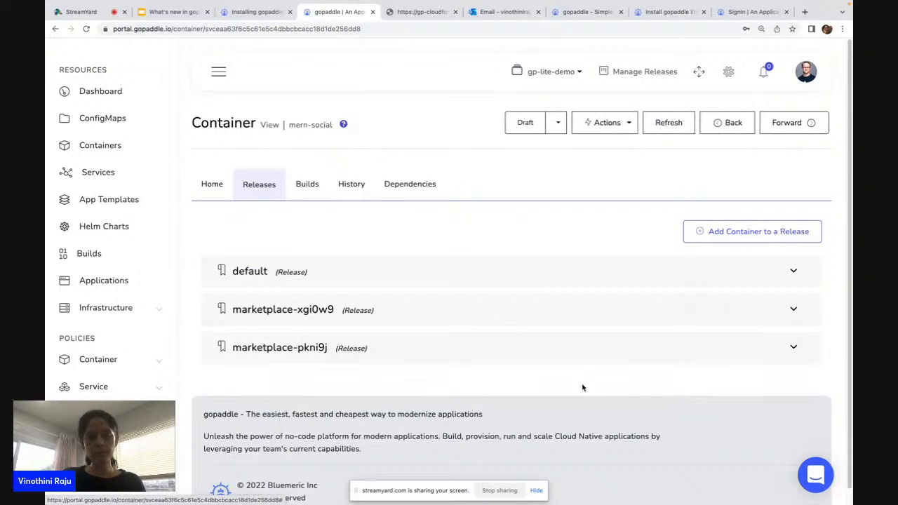
click(340, 347)
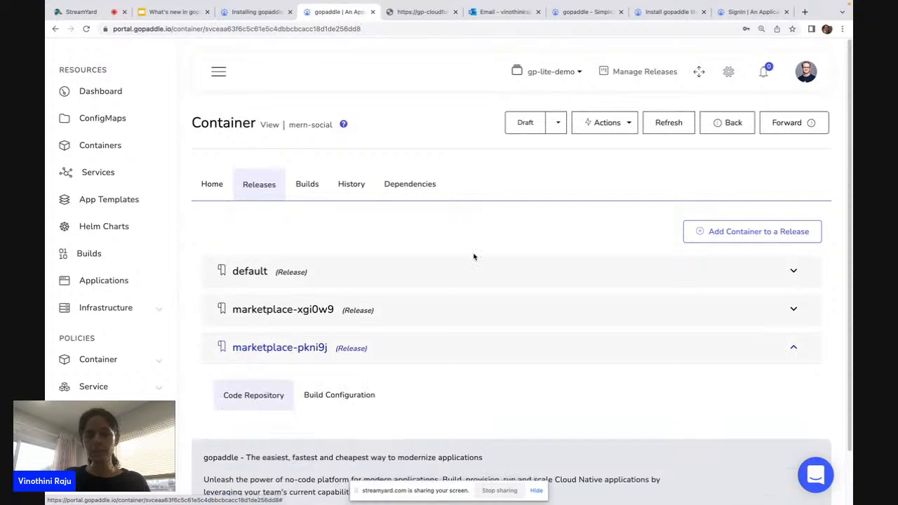
Review the release's code repository details, highlighting the second-edition branch name.
scroll(477, 257, down, 3)
scroll(477, 258, down, 1)
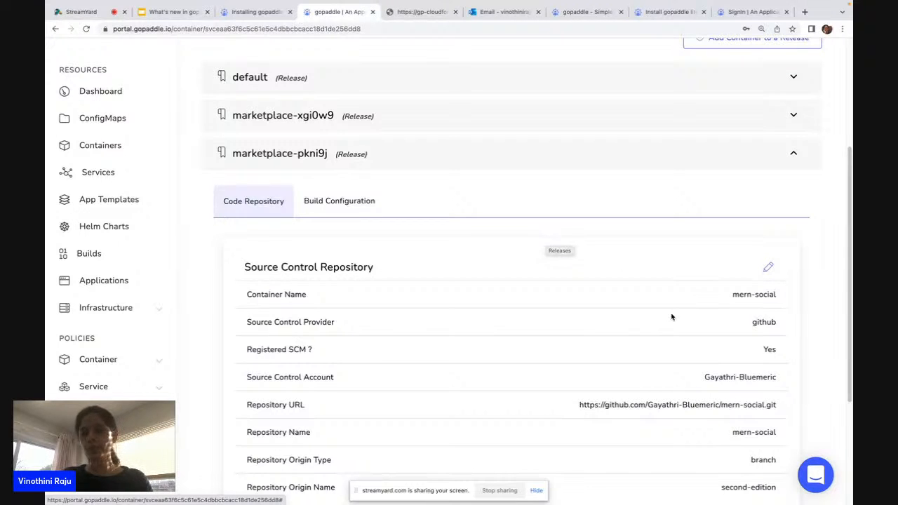
scroll(691, 339, down, 1)
scroll(692, 339, down, 3)
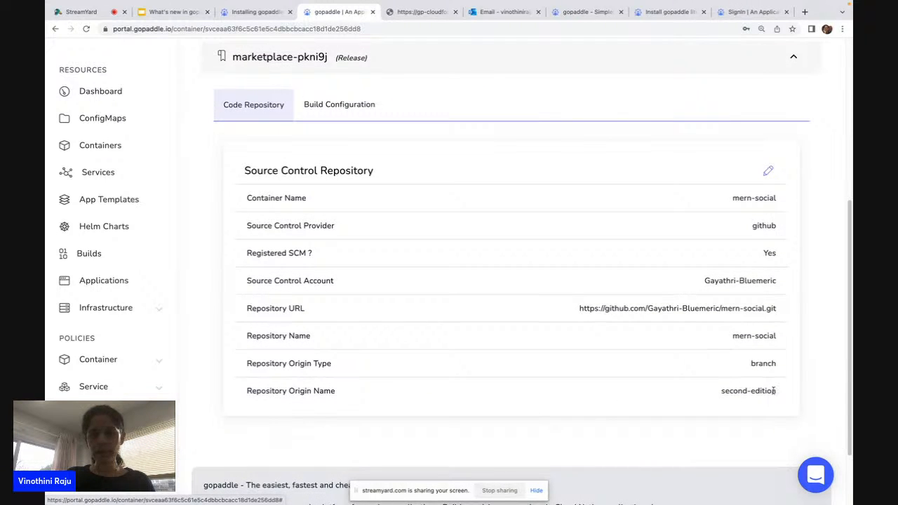
drag(774, 390, 720, 396)
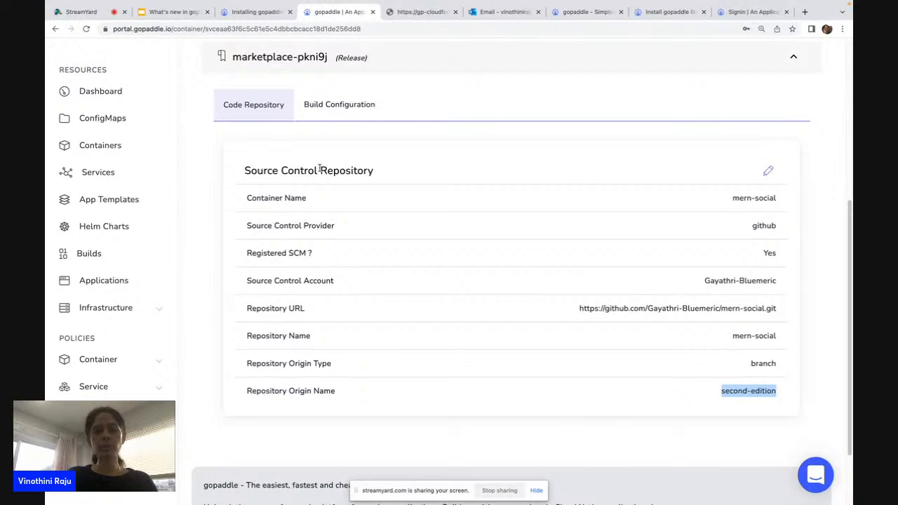
Inspect the mongodb-pkni9j build script's commands and security context, then return to the dashboard.
click(335, 102)
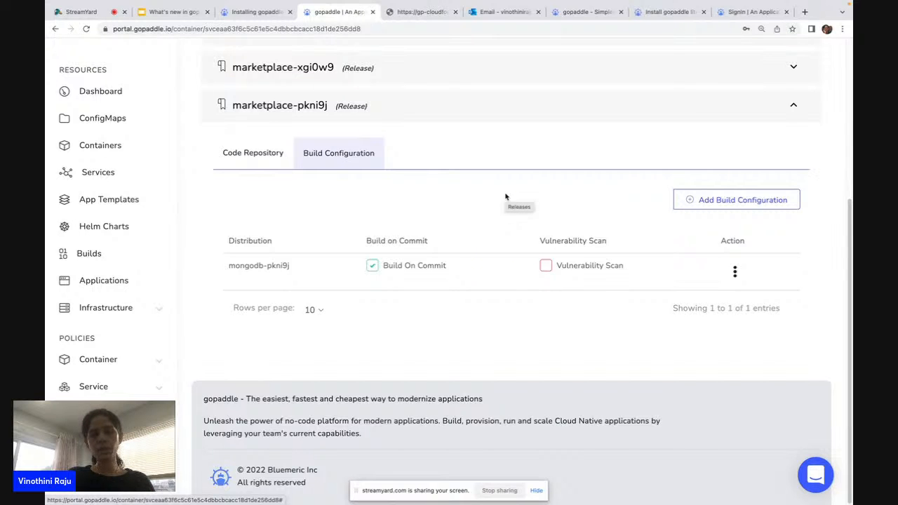
click(734, 272)
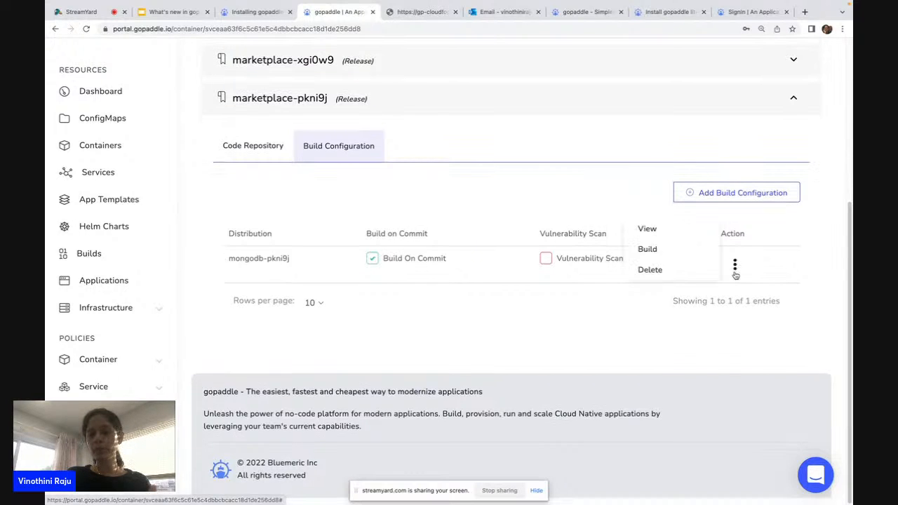
click(670, 230)
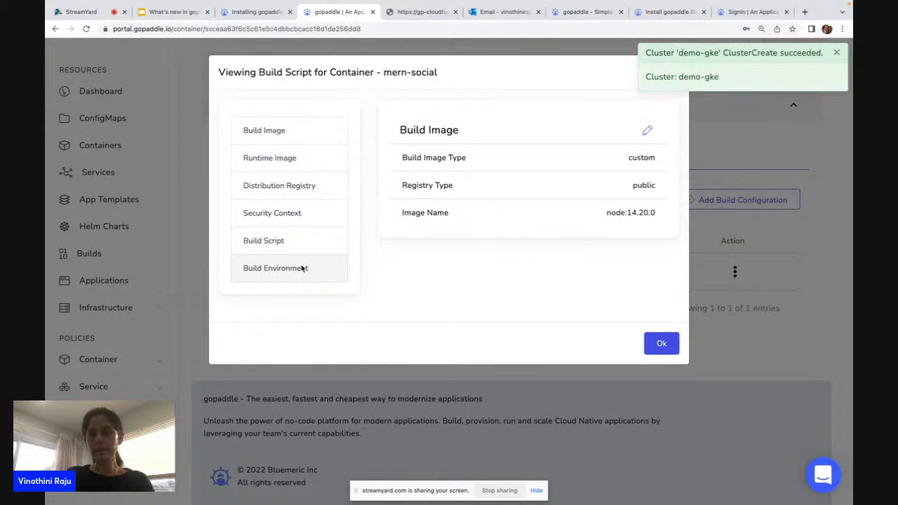
click(288, 241)
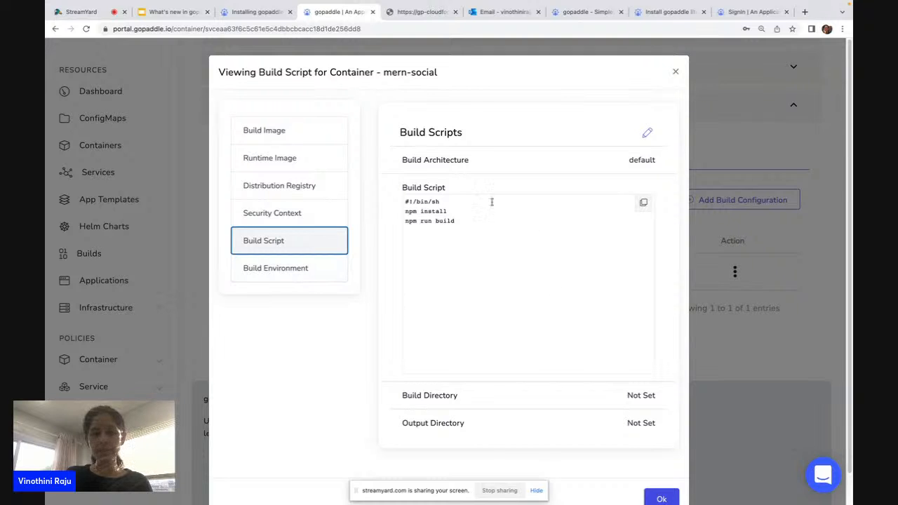
click(293, 218)
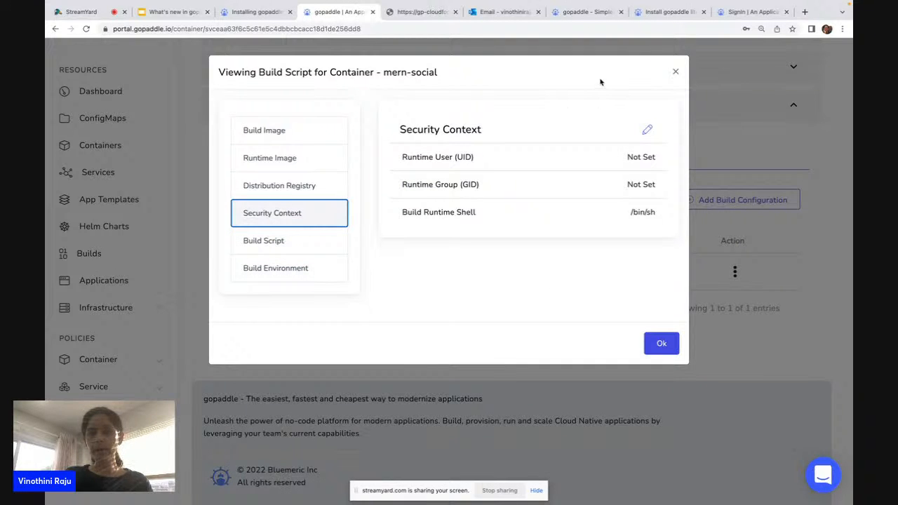
click(675, 72)
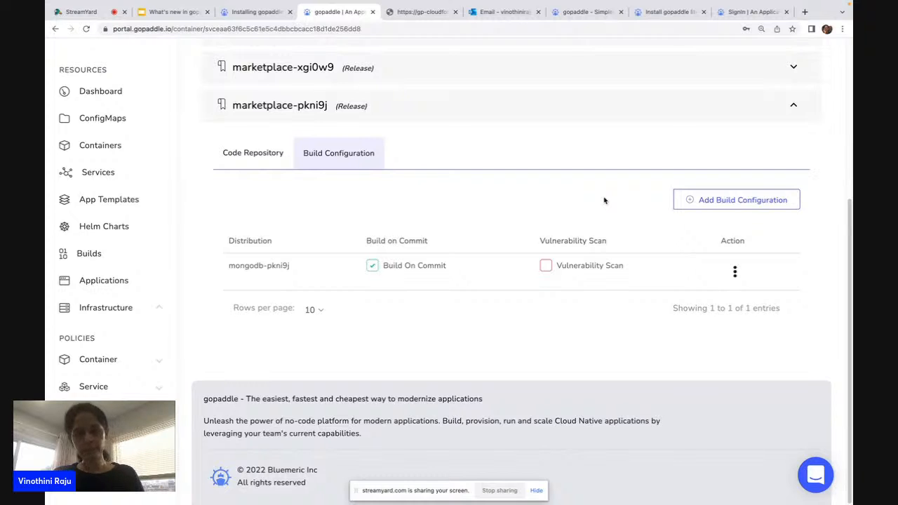
scroll(297, 193, up, 5)
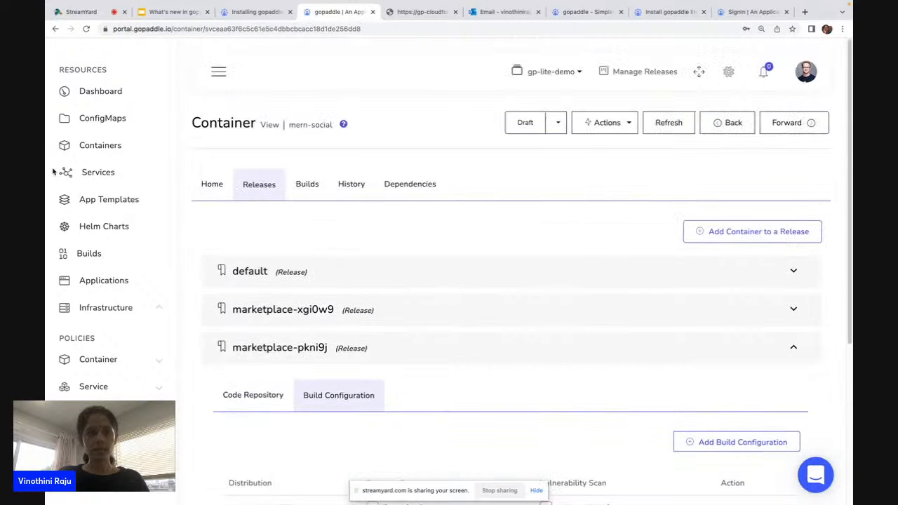
click(70, 104)
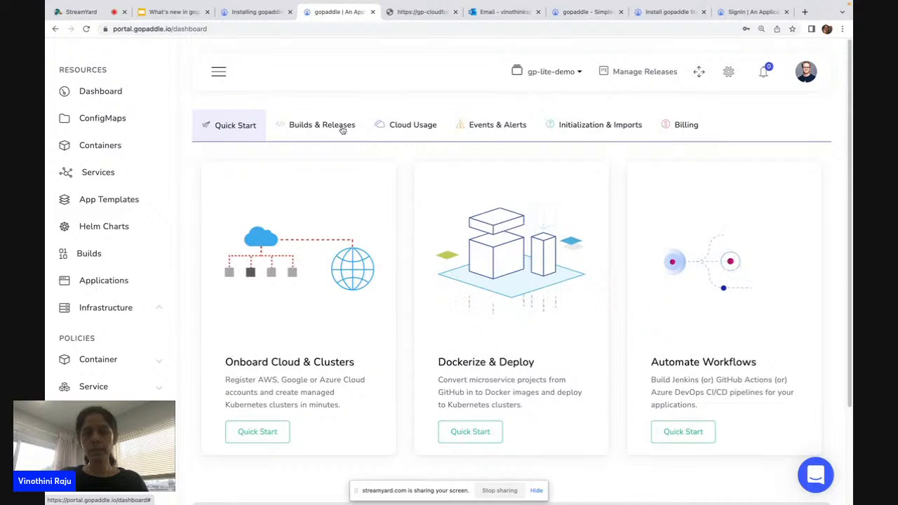
Start the Dockerize & Deploy quick start and find no clusters available to choose.
click(491, 430)
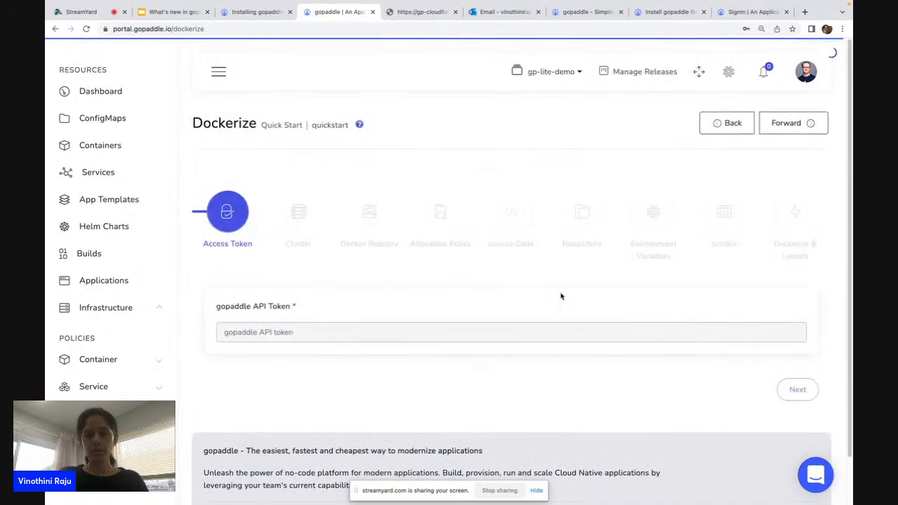
click(795, 388)
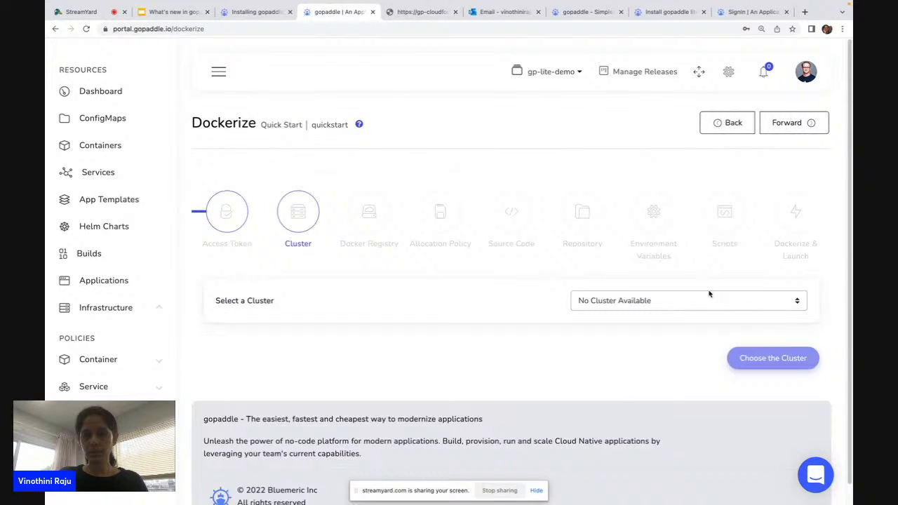
click(614, 302)
click(594, 137)
Check the gp-demo and gp-lite-demo cluster lists, then present the v4.2.5 slides full screen.
click(551, 72)
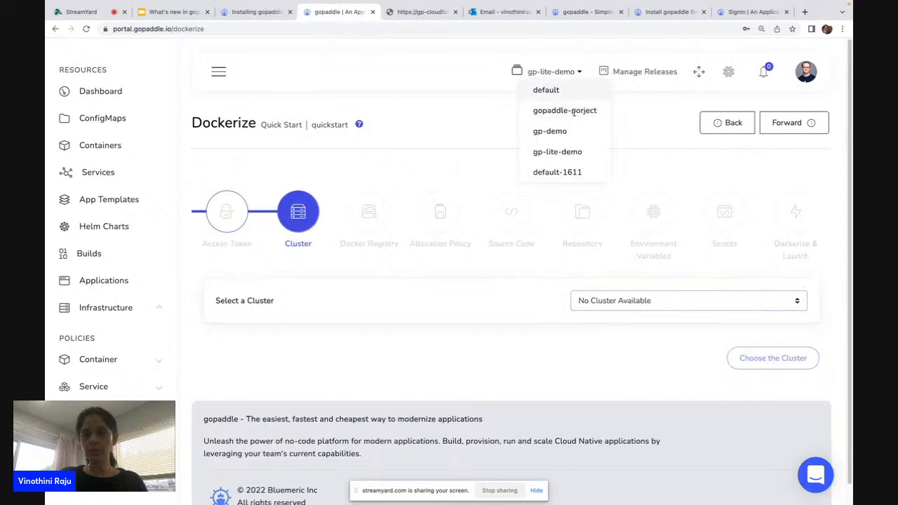
click(568, 130)
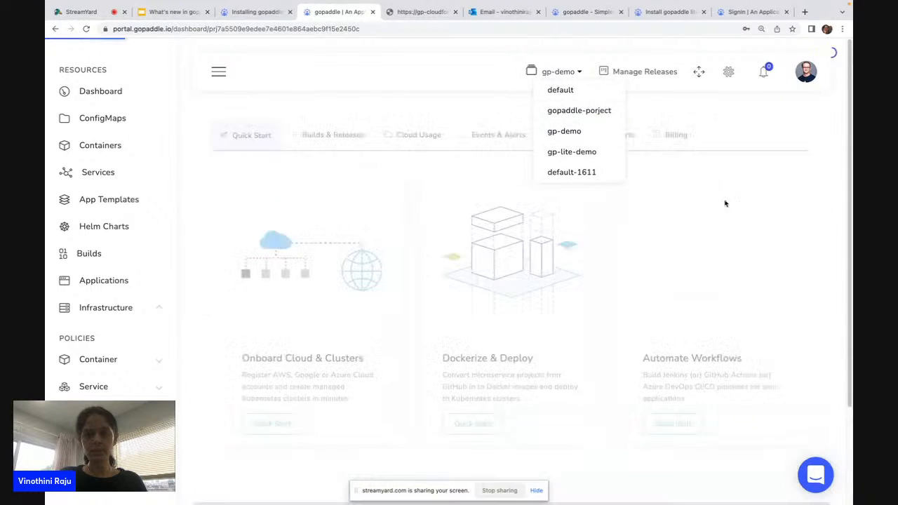
click(108, 307)
click(97, 331)
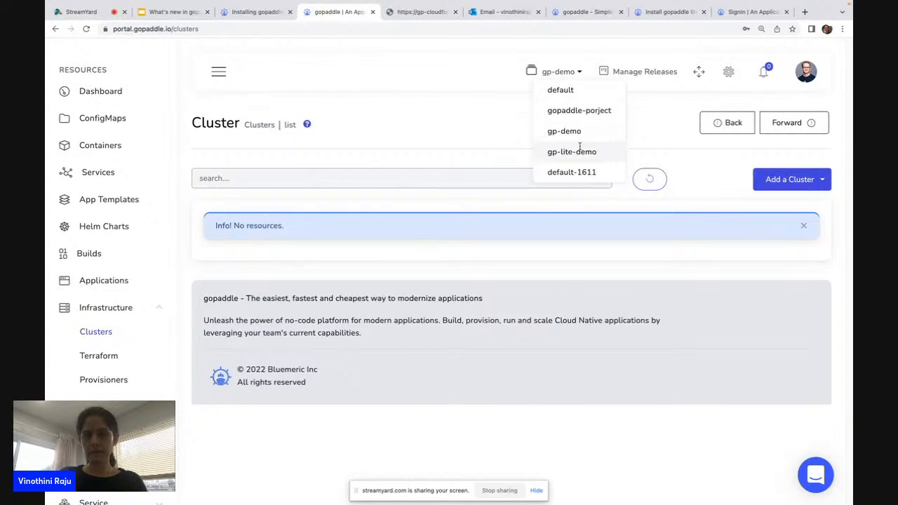
click(571, 152)
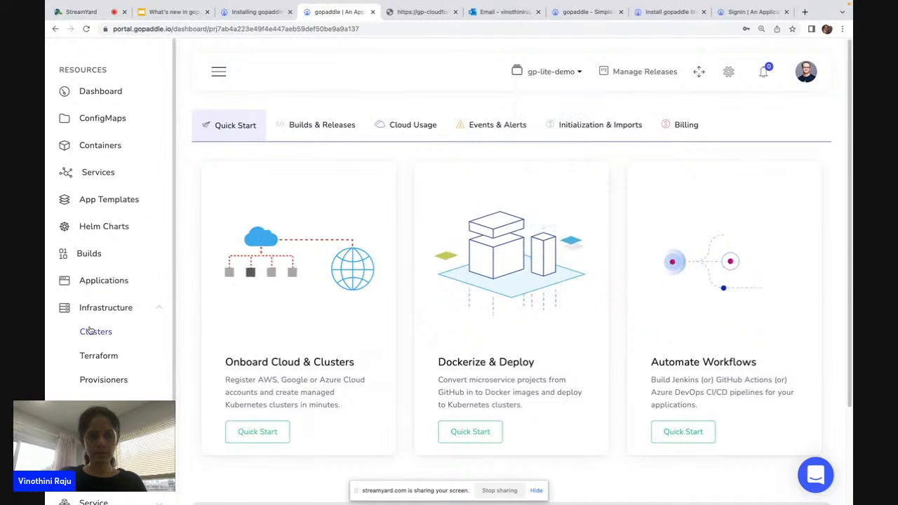
click(88, 331)
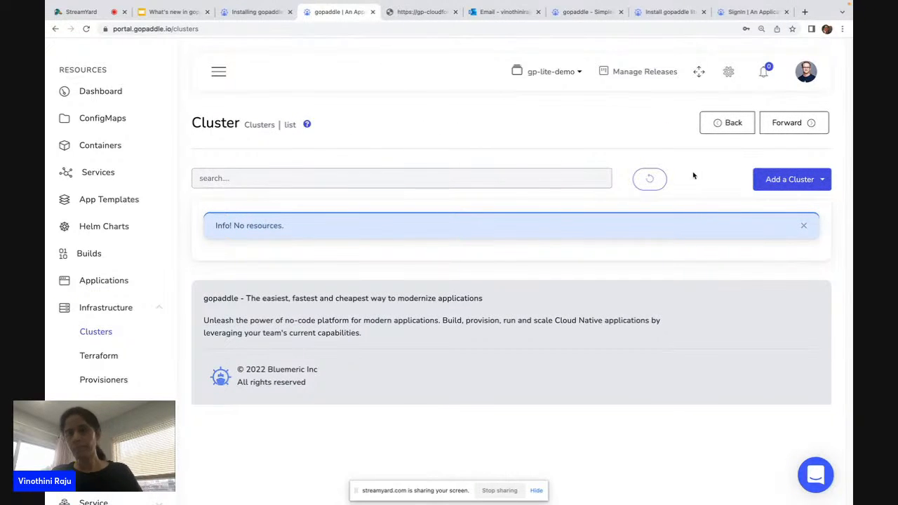
click(193, 12)
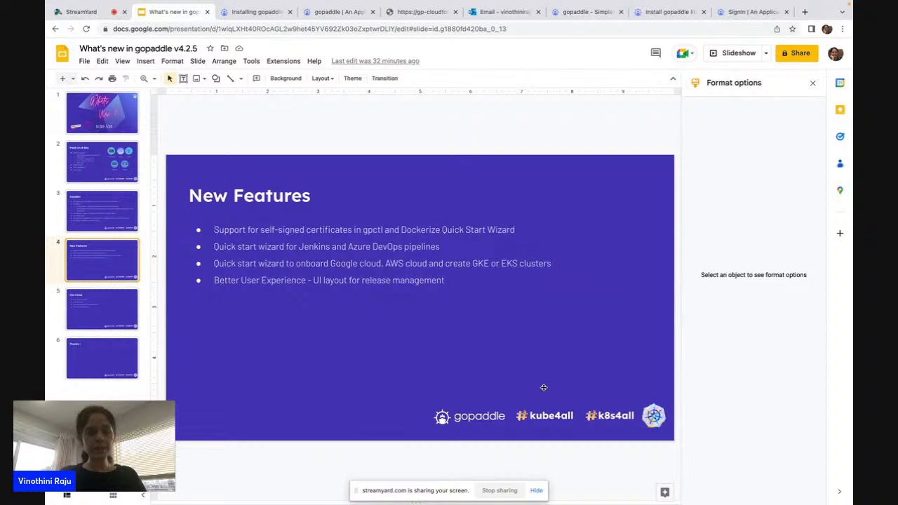
click(742, 56)
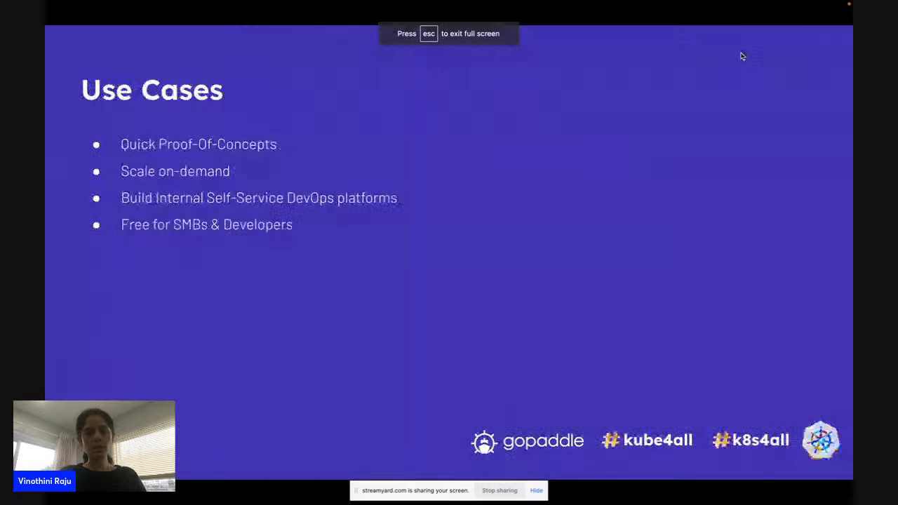